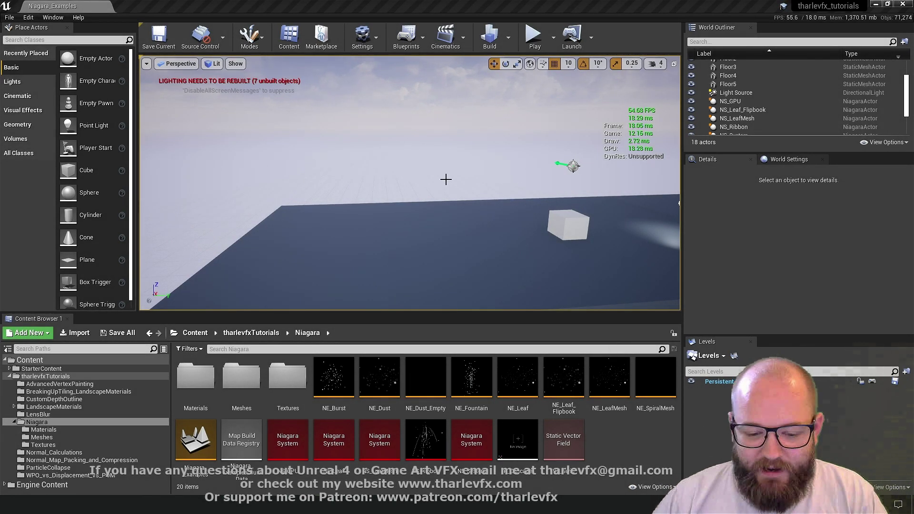
Step: Open the NS_Ribbon Niagara system from the level and the Sphere Location module script of its RibbonTrailLeader emitter
{"action": "left_click_drag", "start_coordinate": [421, 152], "coordinate": [492, 164]}
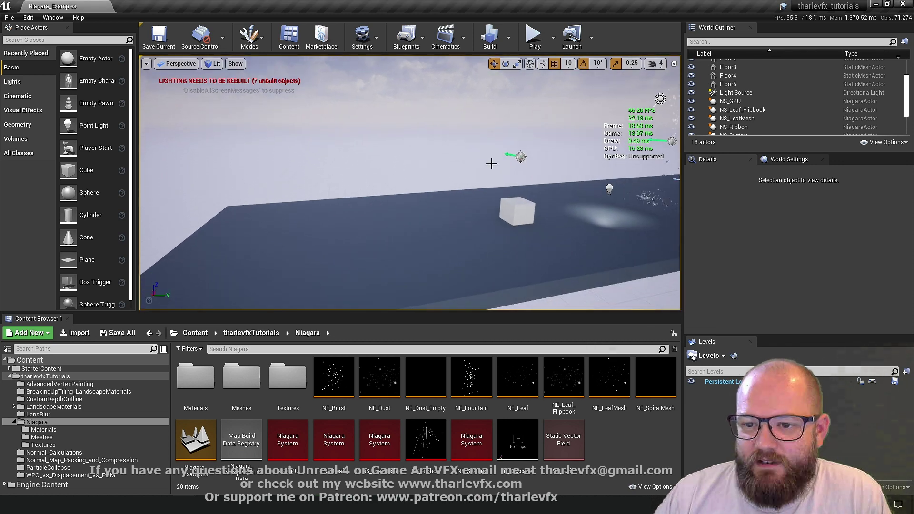
{"action": "left_click", "coordinate": [522, 157]}
{"action": "key", "text": "ctrl+e"}
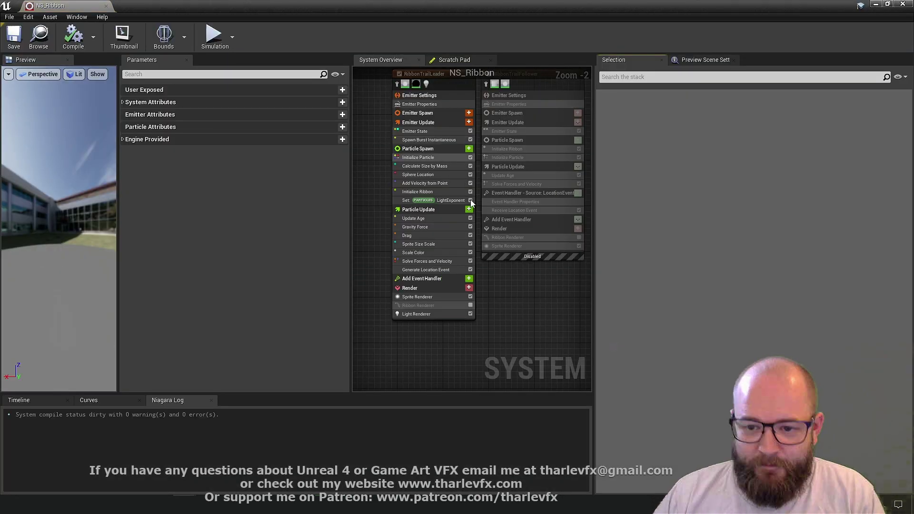
{"action": "right_click_drag", "start_coordinate": [520, 281], "coordinate": [506, 317]}
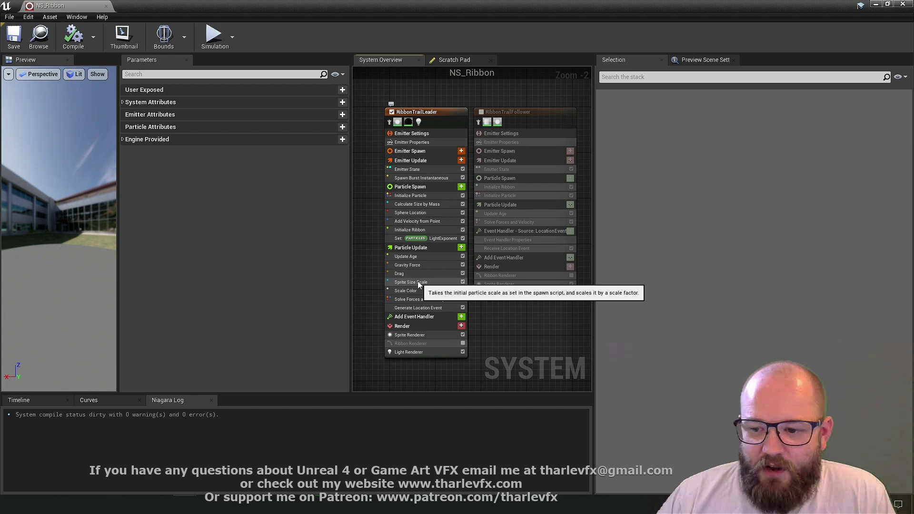
{"action": "double_click", "coordinate": [412, 213]}
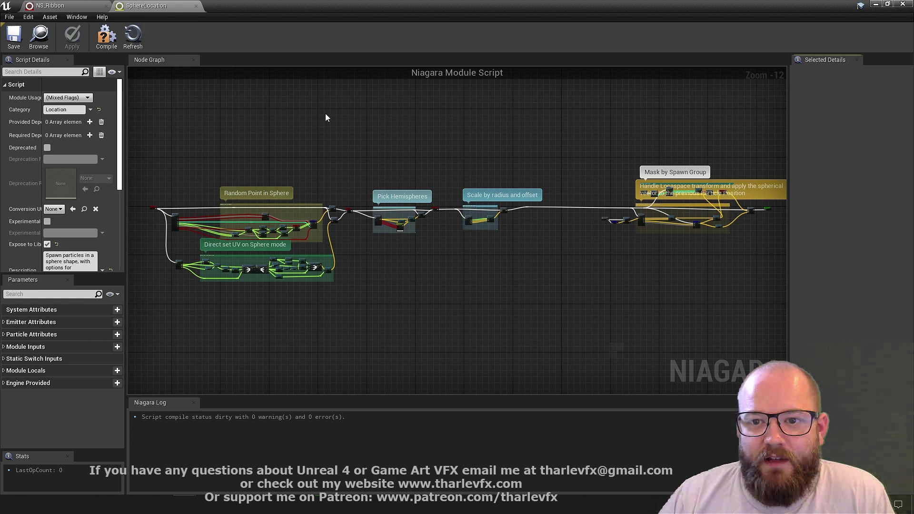
Step: Examine the Random Point in Sphere and Direct set UV on Sphere mode sections of the Sphere Location node graph
{"action": "right_click_drag", "start_coordinate": [237, 168], "coordinate": [411, 201]}
{"action": "scroll", "coordinate": [327, 238], "scroll_direction": "up", "scroll_amount": 9}
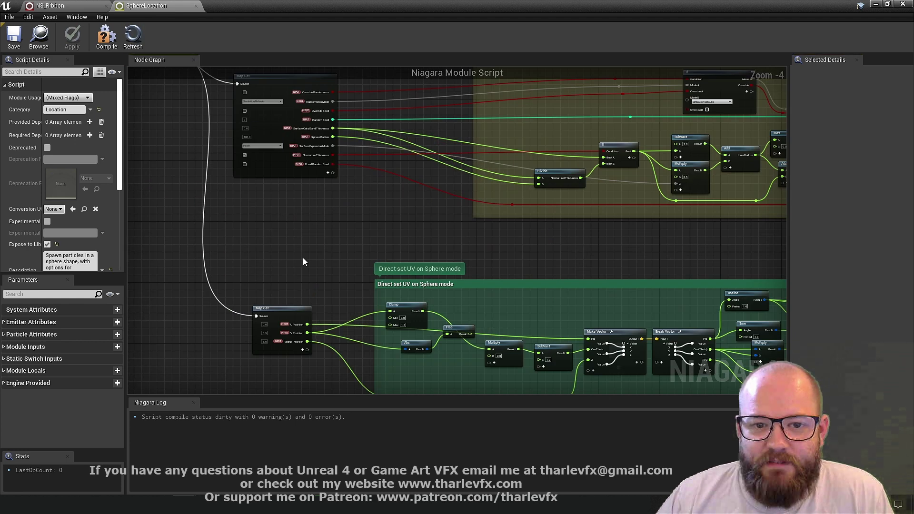
{"action": "scroll", "coordinate": [303, 259], "scroll_direction": "down", "scroll_amount": 3}
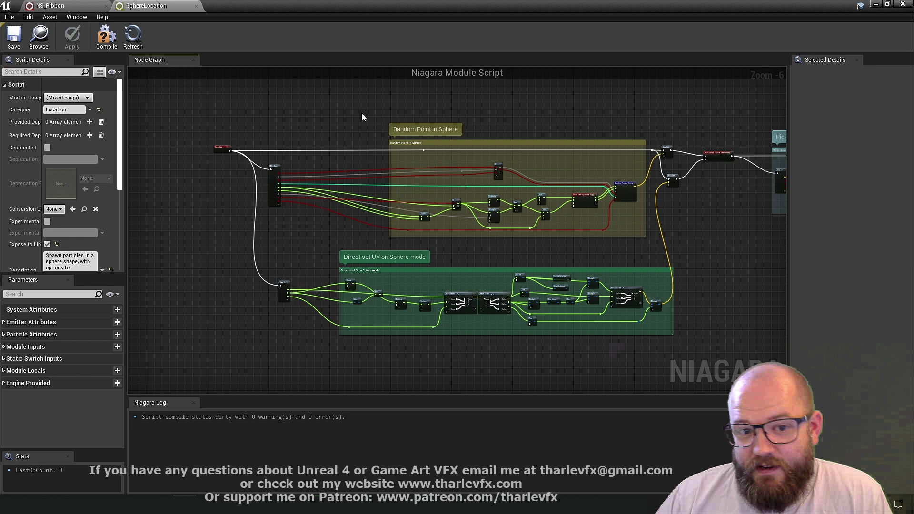
{"action": "scroll", "coordinate": [256, 186], "scroll_direction": "up", "scroll_amount": 6}
{"action": "left_click", "coordinate": [456, 256]}
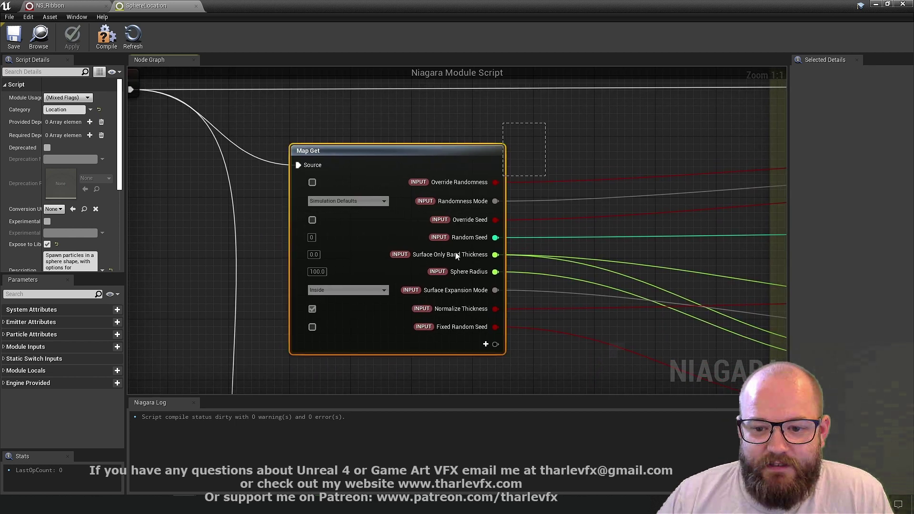
{"action": "left_click_drag", "start_coordinate": [456, 255], "coordinate": [390, 333]}
{"action": "scroll", "coordinate": [356, 136], "scroll_direction": "down", "scroll_amount": 3}
{"action": "right_click_drag", "start_coordinate": [577, 154], "coordinate": [230, 148]}
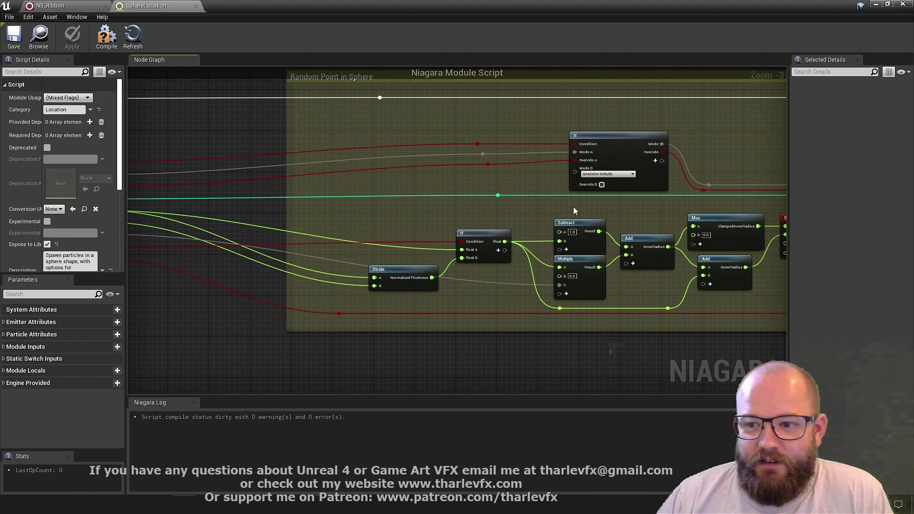
{"action": "scroll", "coordinate": [574, 210], "scroll_direction": "down", "scroll_amount": 2}
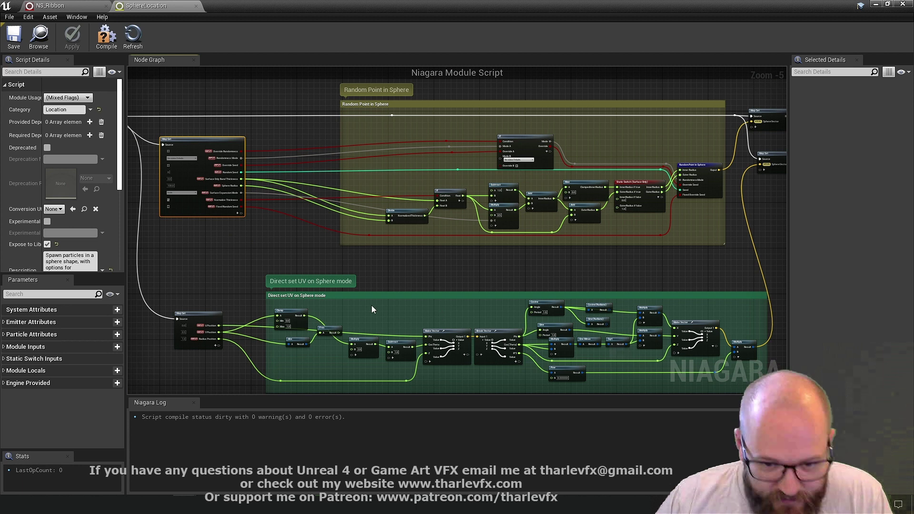
{"action": "scroll", "coordinate": [663, 204], "scroll_direction": "up", "scroll_amount": 3}
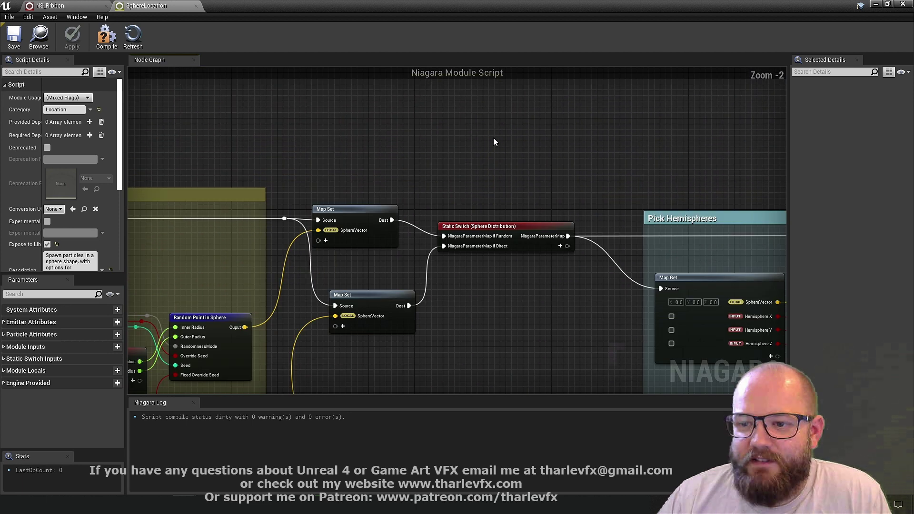
Step: Look through the hemisphere, radius scaling and spawn group masking sections of the module graph, ending back at its start
{"action": "left_click", "coordinate": [494, 142]}
{"action": "right_click_drag", "start_coordinate": [627, 174], "coordinate": [341, 102]}
{"action": "scroll", "coordinate": [341, 102], "scroll_direction": "down", "scroll_amount": 2}
{"action": "scroll", "coordinate": [593, 247], "scroll_direction": "down", "scroll_amount": 2}
{"action": "right_click_drag", "start_coordinate": [646, 245], "coordinate": [489, 260]}
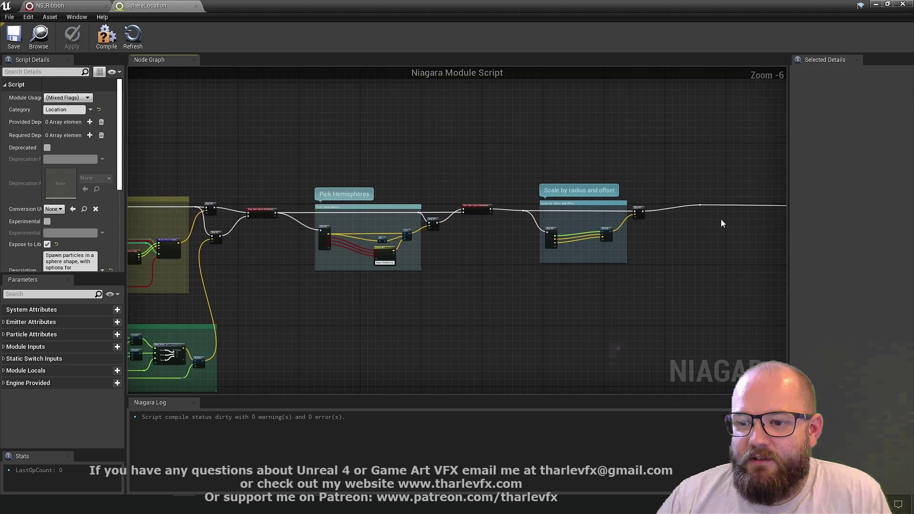
{"action": "right_click_drag", "start_coordinate": [646, 175], "coordinate": [205, 174]}
{"action": "right_click_drag", "start_coordinate": [495, 181], "coordinate": [352, 182]}
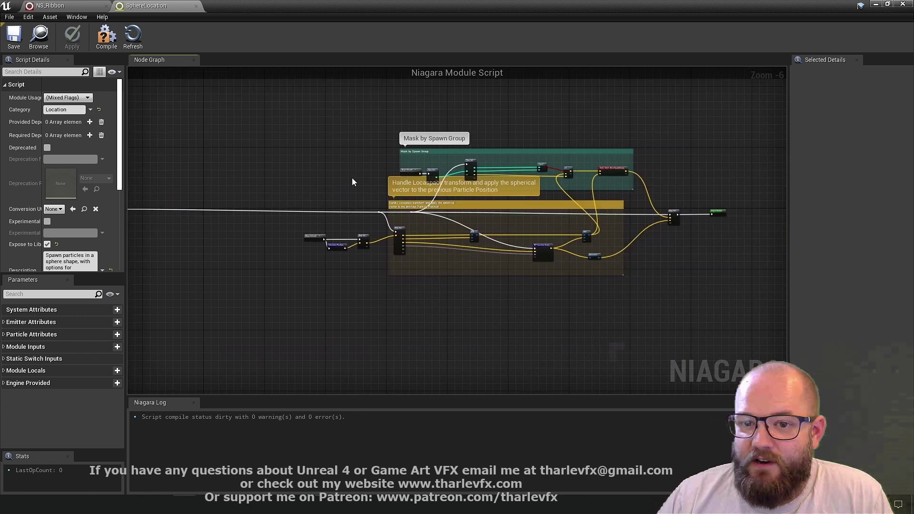
{"action": "right_click_drag", "start_coordinate": [270, 167], "coordinate": [667, 180]}
{"action": "right_click_drag", "start_coordinate": [178, 159], "coordinate": [456, 168]}
{"action": "scroll", "coordinate": [456, 167], "scroll_direction": "down", "scroll_amount": 4}
{"action": "right_click_drag", "start_coordinate": [383, 165], "coordinate": [442, 149]}
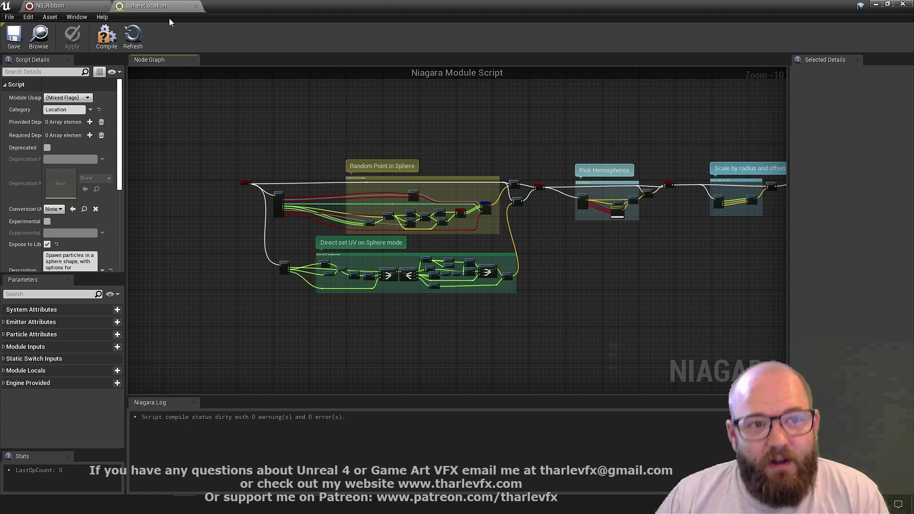
Step: Close the SphereLocation and NS_Ribbon editors and deselect the ribbon actor in the level
{"action": "left_click", "coordinate": [196, 6]}
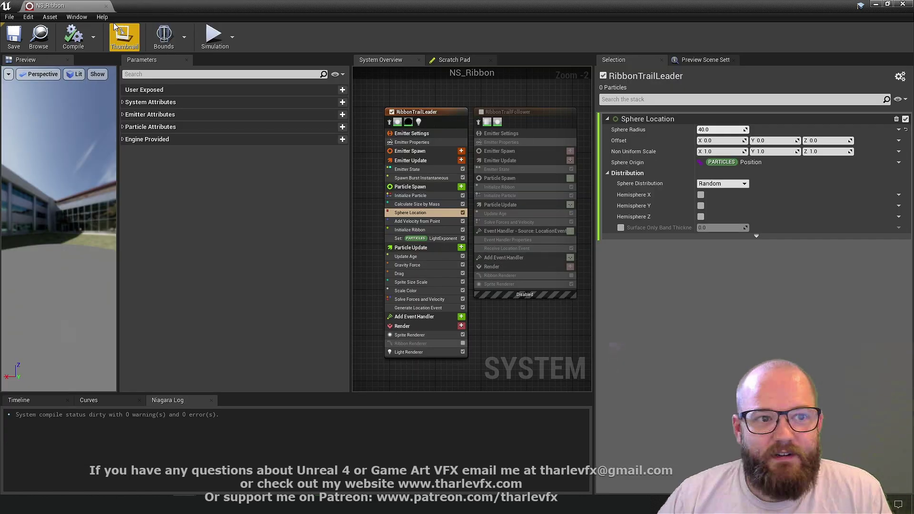
{"action": "left_click", "coordinate": [106, 6]}
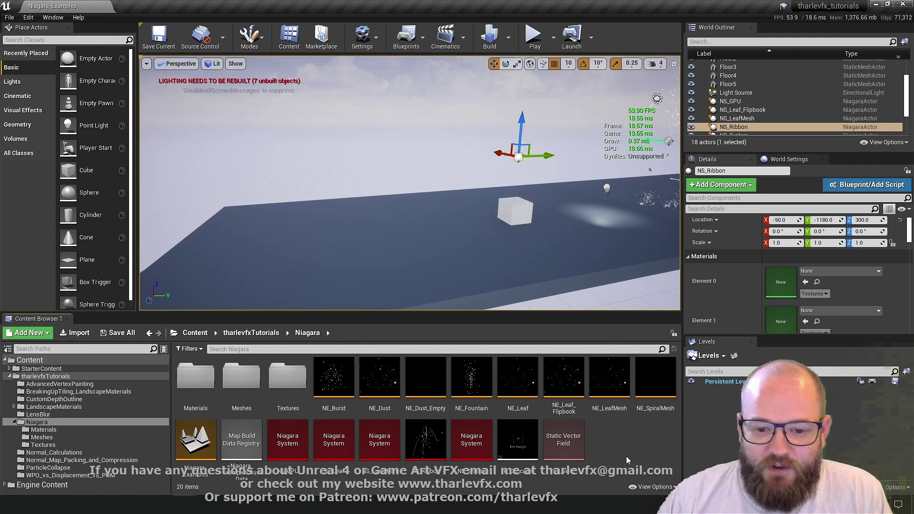
{"action": "mouse_move", "coordinate": [382, 249]}
{"action": "right_mouse_down"}
{"action": "mouse_move", "coordinate": [362, 249]}
{"action": "mouse_move", "coordinate": [369, 250]}
{"action": "right_mouse_up"}
{"action": "key", "text": "Escape"}
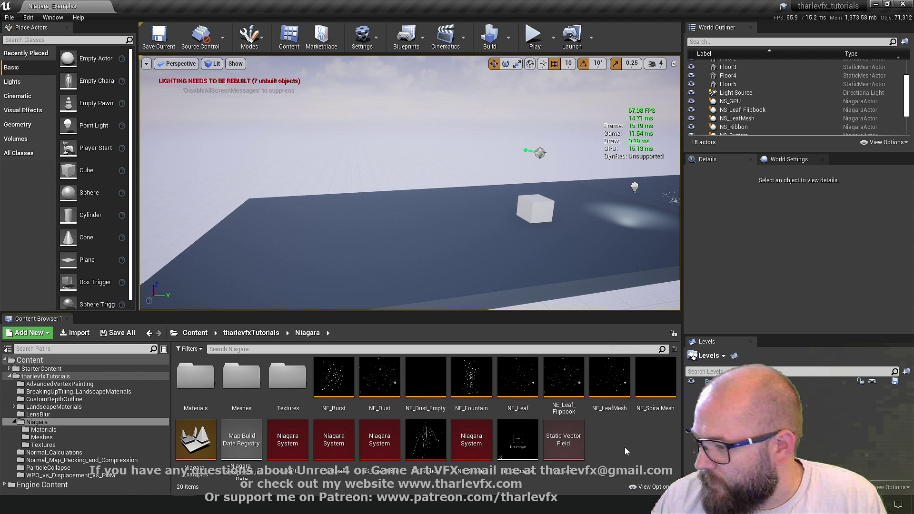
Step: Create a Niagara Module Script named NM_ColourByAge in the Niagara folder and open it
{"action": "right_click", "coordinate": [601, 453]}
{"action": "mouse_move", "coordinate": [651, 373]}
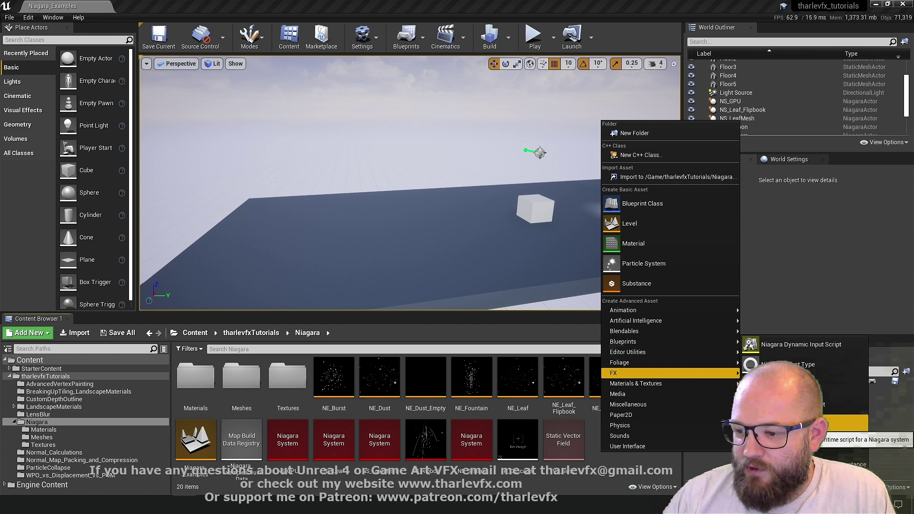
{"action": "left_click", "coordinate": [810, 423]}
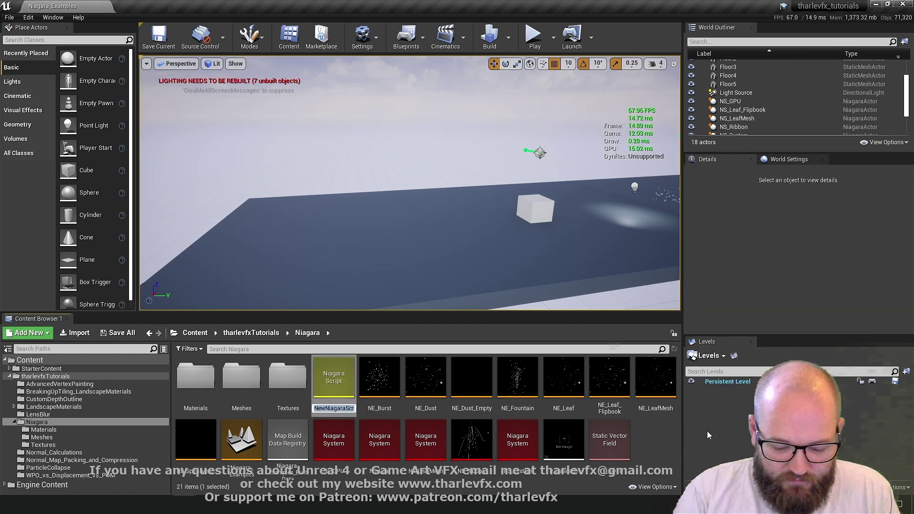
{"action": "type", "text": "NM"}
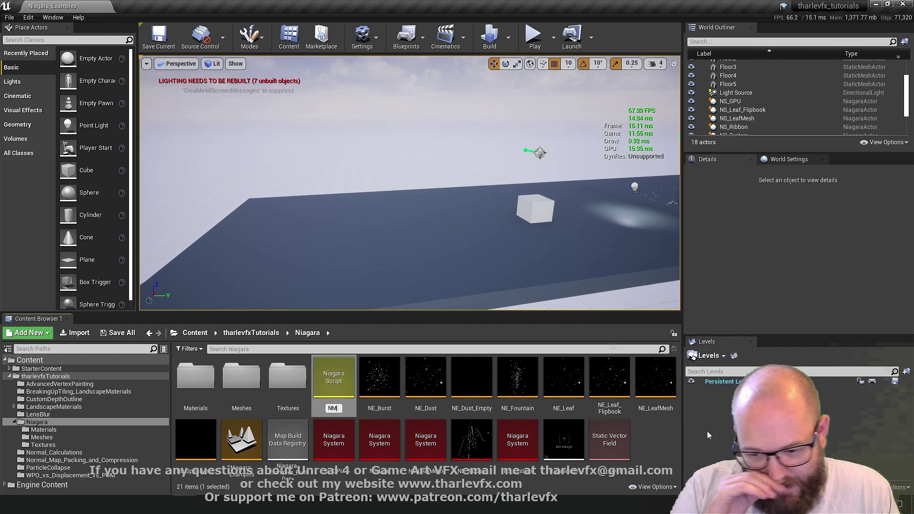
{"action": "type", "text": "_"}
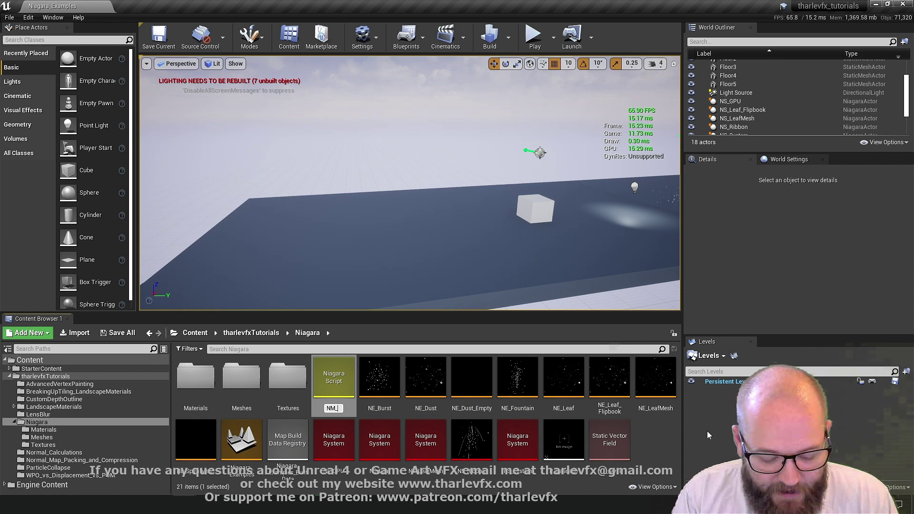
{"action": "type", "text": "ColourByAge"}
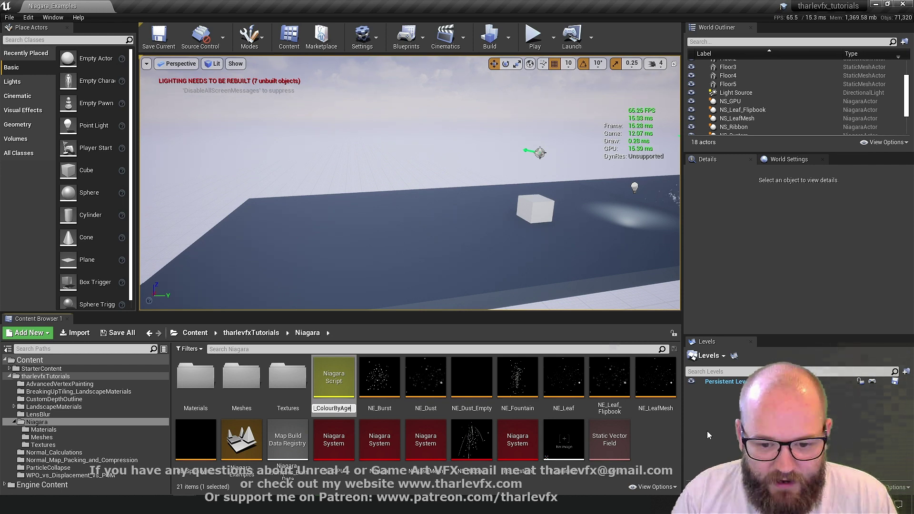
{"action": "key", "text": "Return"}
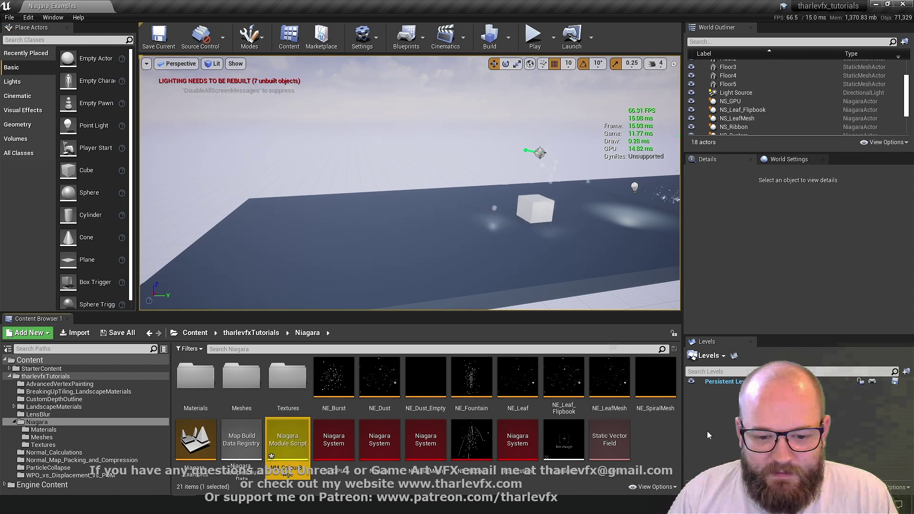
{"action": "key", "text": "Return"}
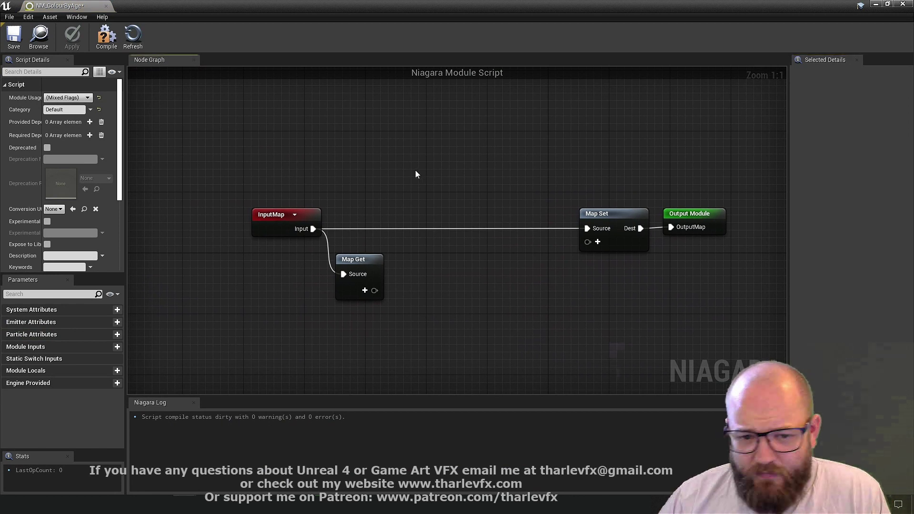
Step: Widen the gap between the InputMap and Map Get nodes and the Map Set and Output Module nodes
{"action": "scroll", "coordinate": [415, 174], "scroll_direction": "down", "scroll_amount": 1}
{"action": "right_click_drag", "start_coordinate": [428, 173], "coordinate": [372, 170]}
{"action": "left_click_drag", "start_coordinate": [636, 165], "coordinate": [608, 214]}
{"action": "left_click_drag", "start_coordinate": [248, 170], "coordinate": [267, 269]}
{"action": "left_click", "coordinate": [313, 185]}
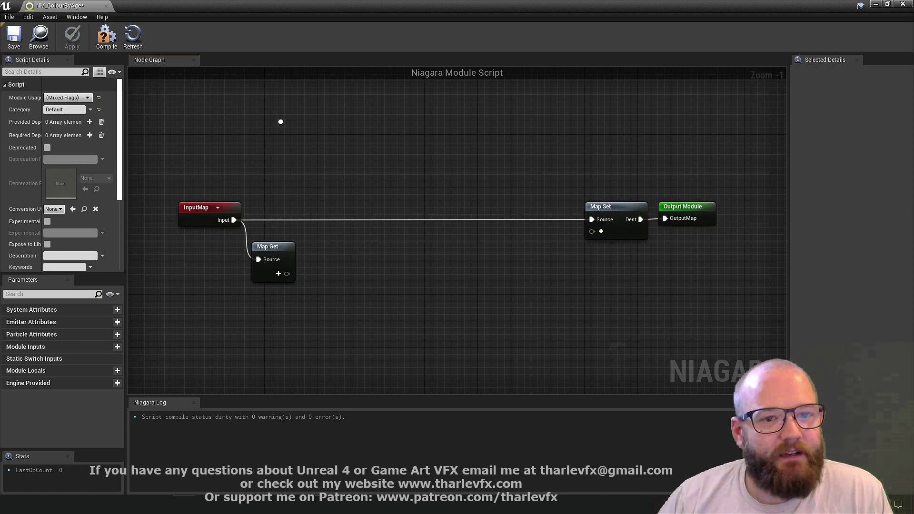
{"action": "right_click_drag", "start_coordinate": [280, 122], "coordinate": [291, 130]}
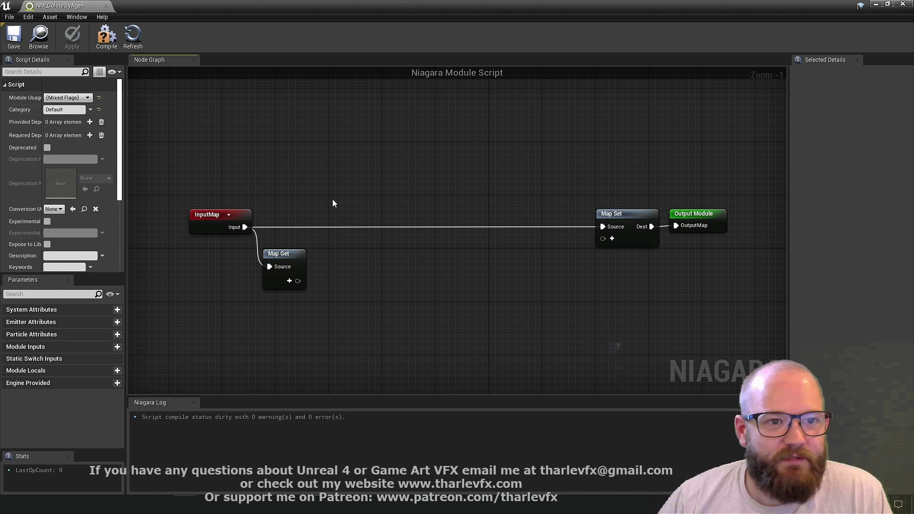
{"action": "right_click_drag", "start_coordinate": [374, 173], "coordinate": [377, 157]}
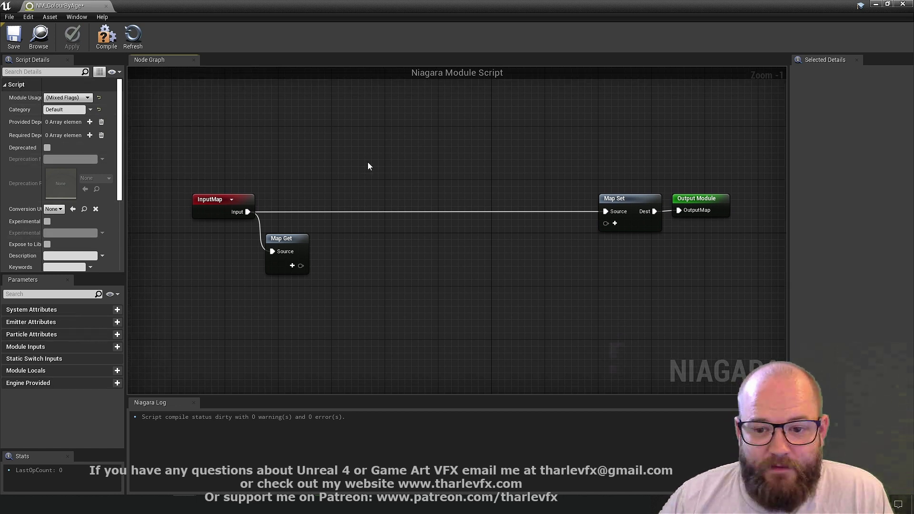
Step: Move the InputMap node slightly farther away from the Map Get node
{"action": "left_click", "coordinate": [292, 239]}
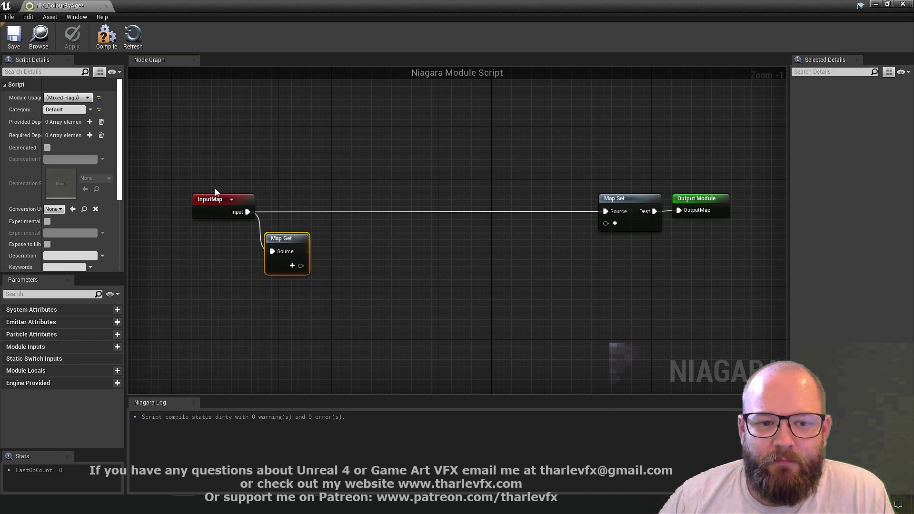
{"action": "left_click_drag", "start_coordinate": [216, 196], "coordinate": [202, 196]}
{"action": "left_click", "coordinate": [306, 205]}
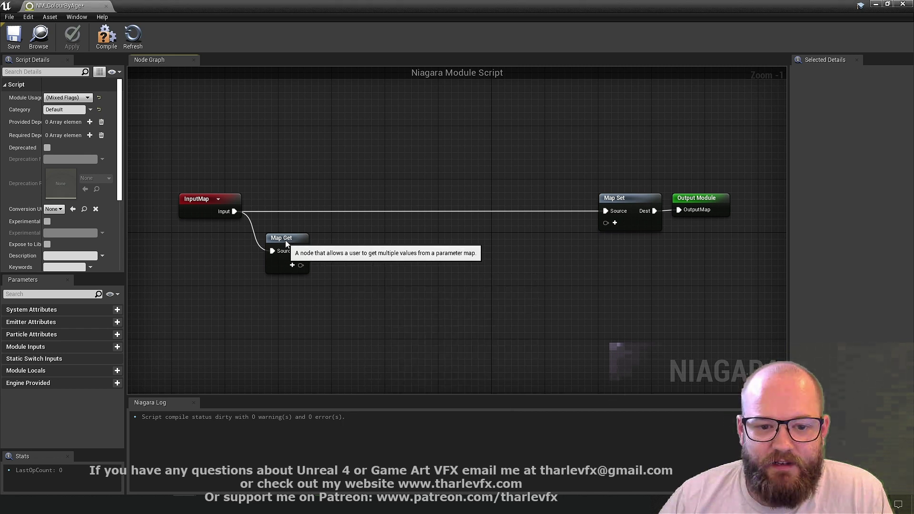
Step: Add the Particles NormalizedAge attribute as an output on the Map Get node
{"action": "left_click", "coordinate": [284, 240]}
{"action": "right_click_drag", "start_coordinate": [354, 285], "coordinate": [403, 262]}
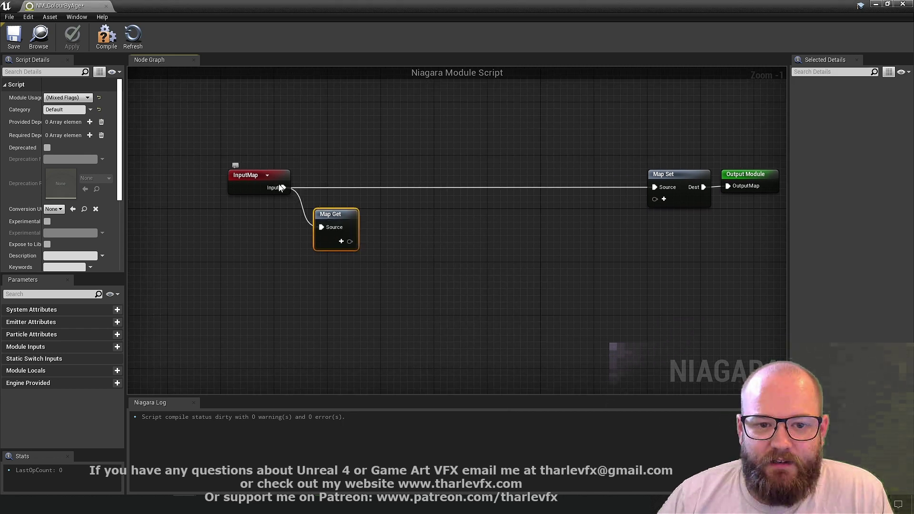
{"action": "left_click", "coordinate": [341, 241]}
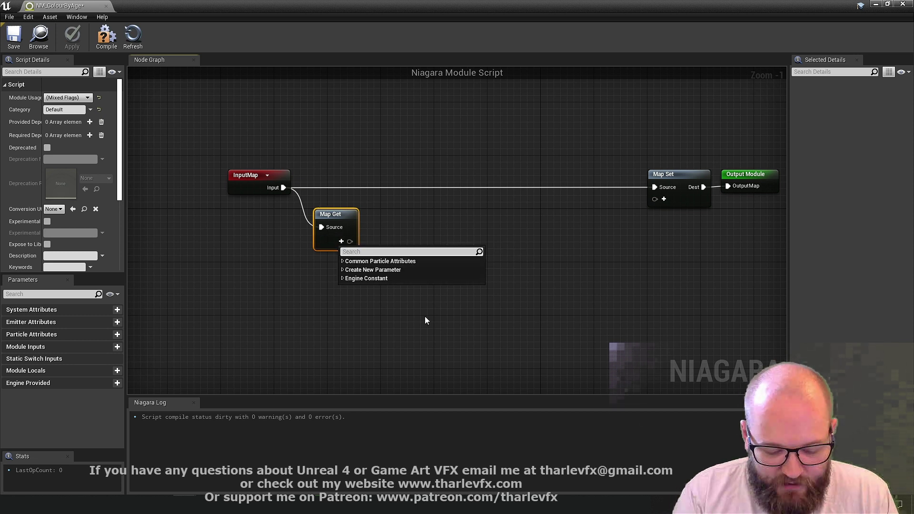
{"action": "type", "text": "col"}
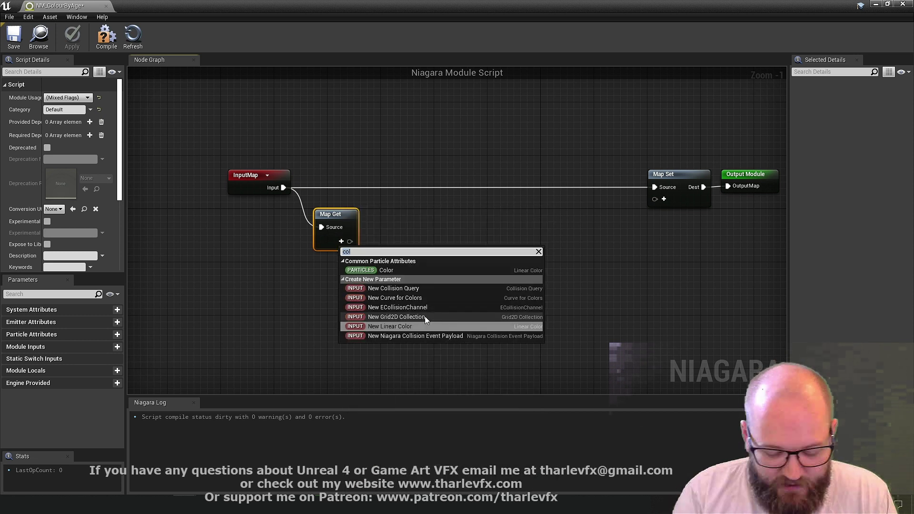
{"action": "key", "text": "BackSpace"}
{"action": "key", "text": "BackSpace"}
{"action": "key", "text": "BackSpace"}
{"action": "type", "text": "age"}
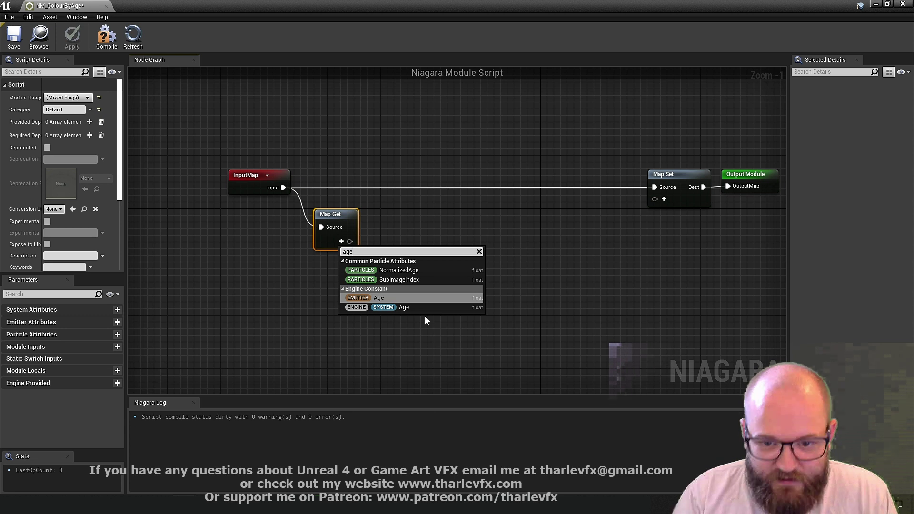
{"action": "left_click", "coordinate": [402, 271]}
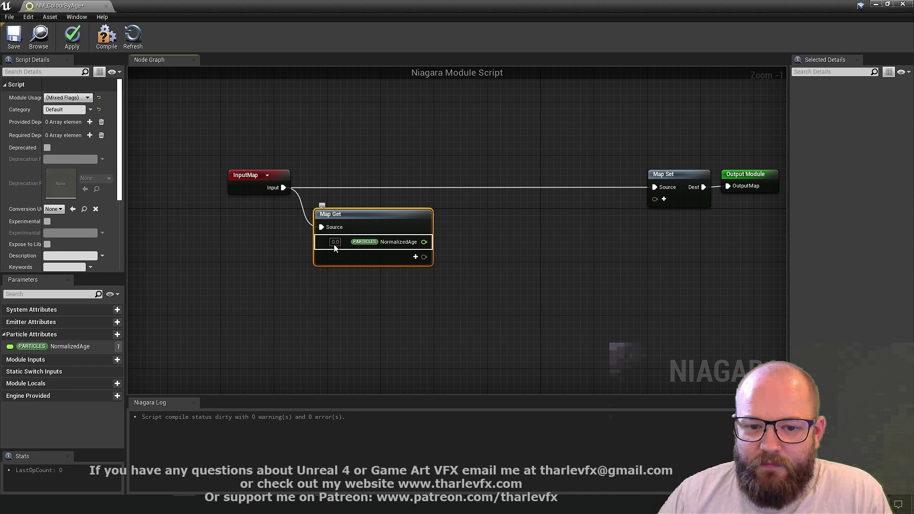
{"action": "right_click_drag", "start_coordinate": [491, 284], "coordinate": [466, 255]}
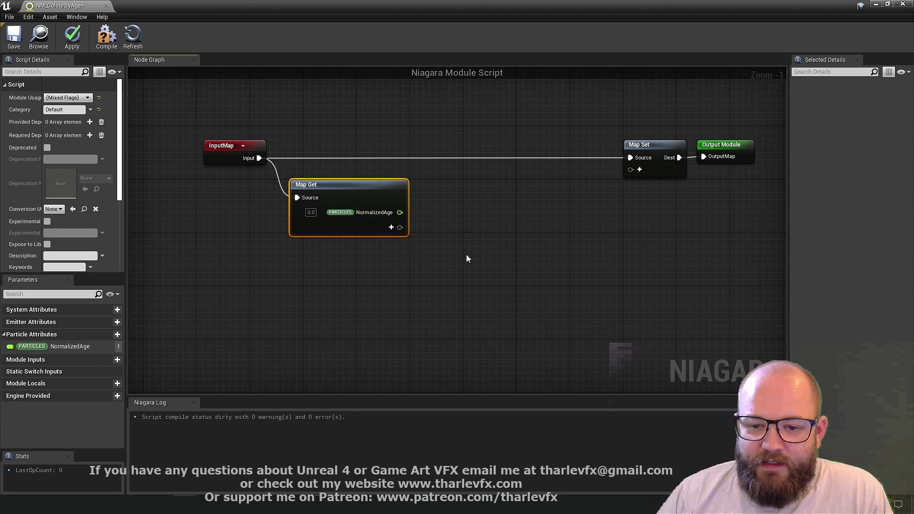
{"action": "left_click", "coordinate": [467, 255]}
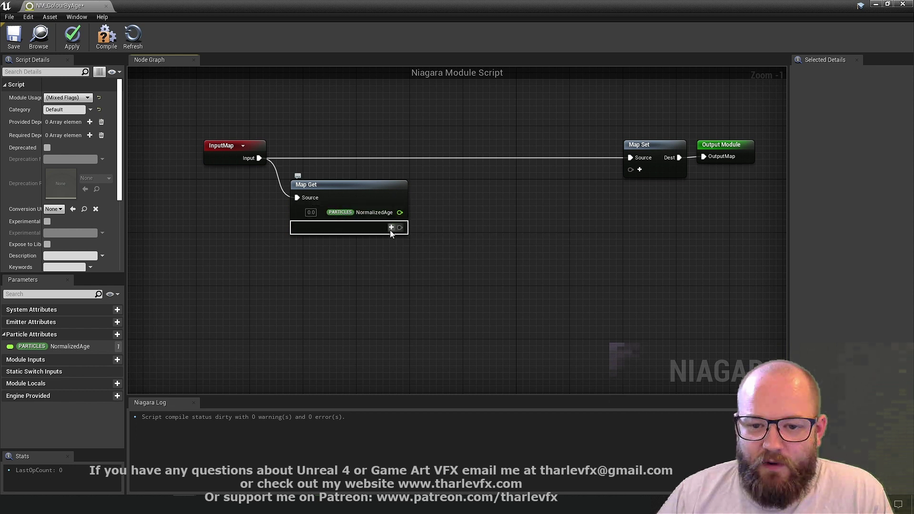
Step: Add a new float module input named Multiplier to the Map Get node
{"action": "left_click", "coordinate": [392, 228]}
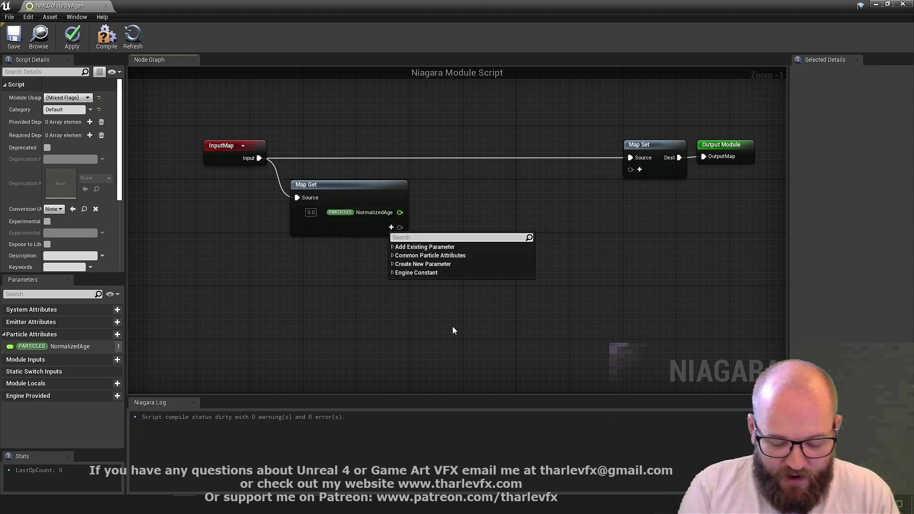
{"action": "type", "text": "float"}
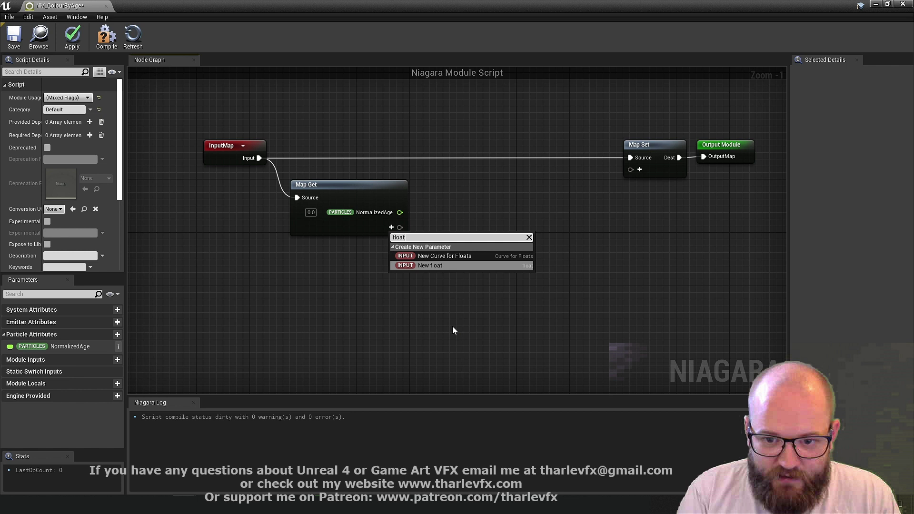
{"action": "left_click", "coordinate": [446, 266]}
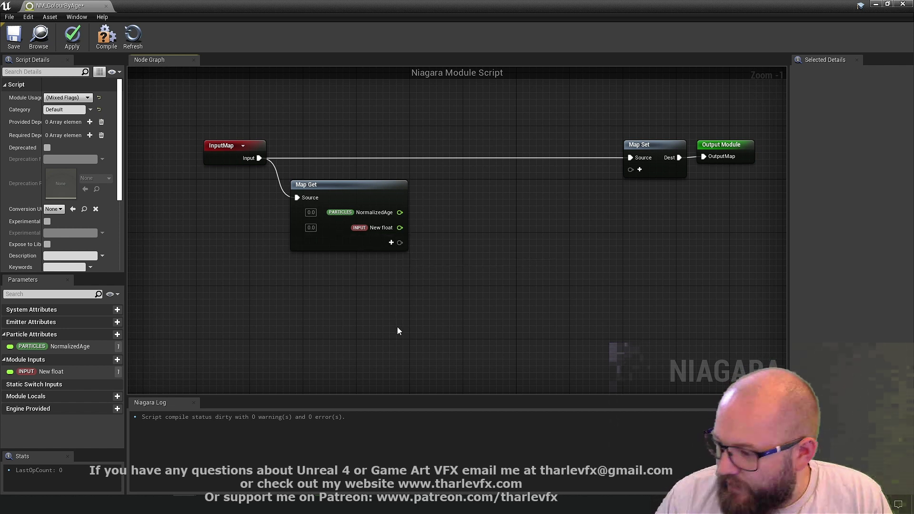
{"action": "double_click", "coordinate": [379, 228]}
{"action": "type", "text": "Multiplier"}
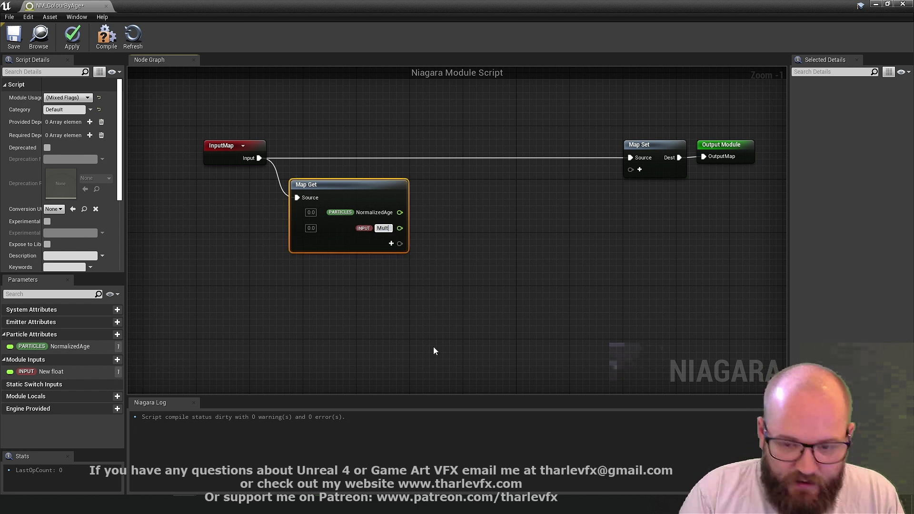
{"action": "key", "text": "Return"}
{"action": "left_click", "coordinate": [434, 348]}
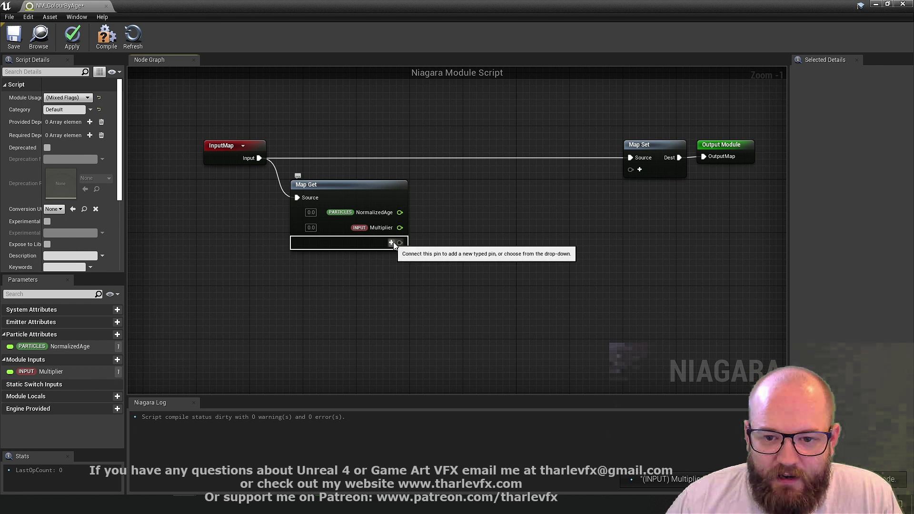
Step: Create a Multiply node that multiplies the Particles NormalizedAge output by the Multiplier input
{"action": "left_click_drag", "start_coordinate": [400, 213], "coordinate": [466, 204]}
{"action": "type", "text": "*"}
{"action": "left_click", "coordinate": [467, 285]}
{"action": "left_click", "coordinate": [419, 196]}
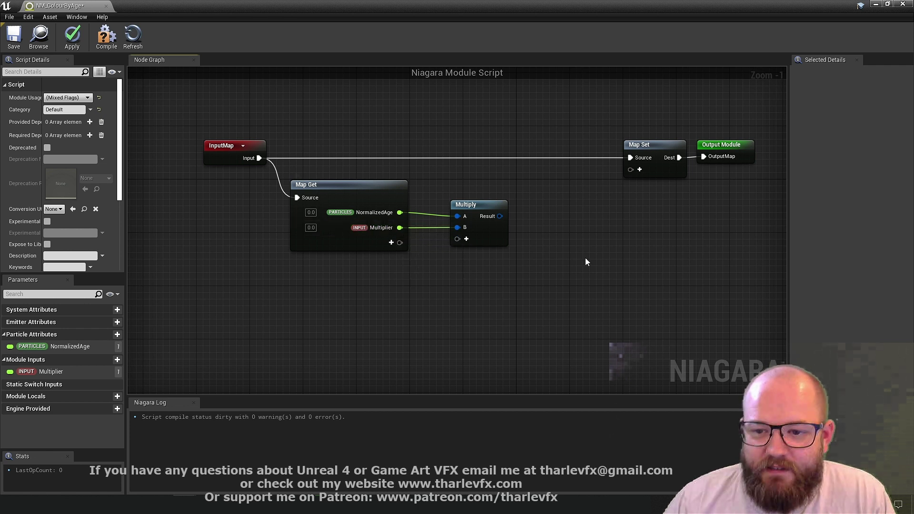
Step: Add the Particles Color attribute as an input on the Map Set node
{"action": "right_click_drag", "start_coordinate": [679, 188], "coordinate": [608, 179]}
{"action": "left_click_drag", "start_coordinate": [592, 155], "coordinate": [646, 156]}
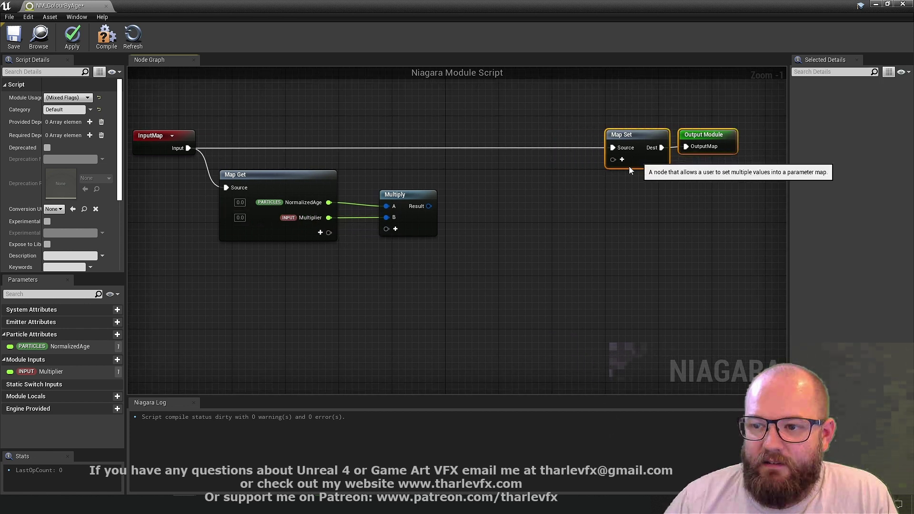
{"action": "left_click", "coordinate": [621, 160]}
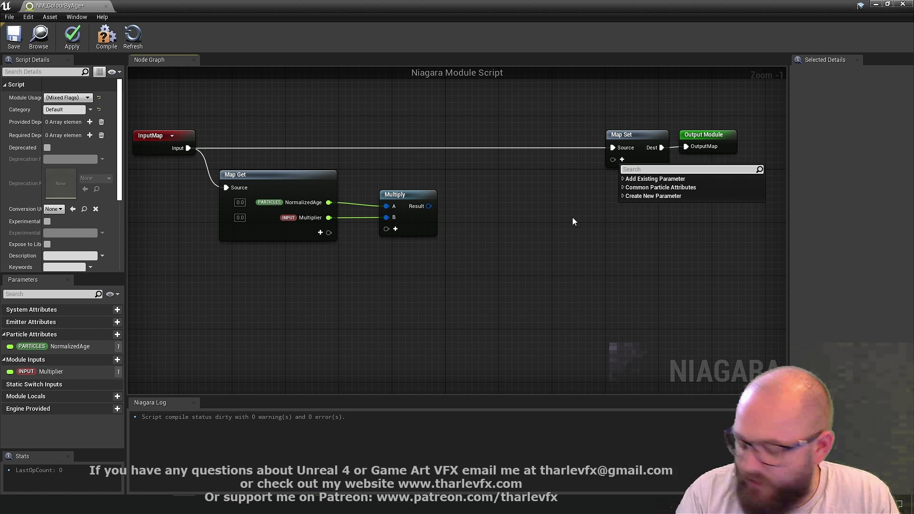
{"action": "type", "text": "col"}
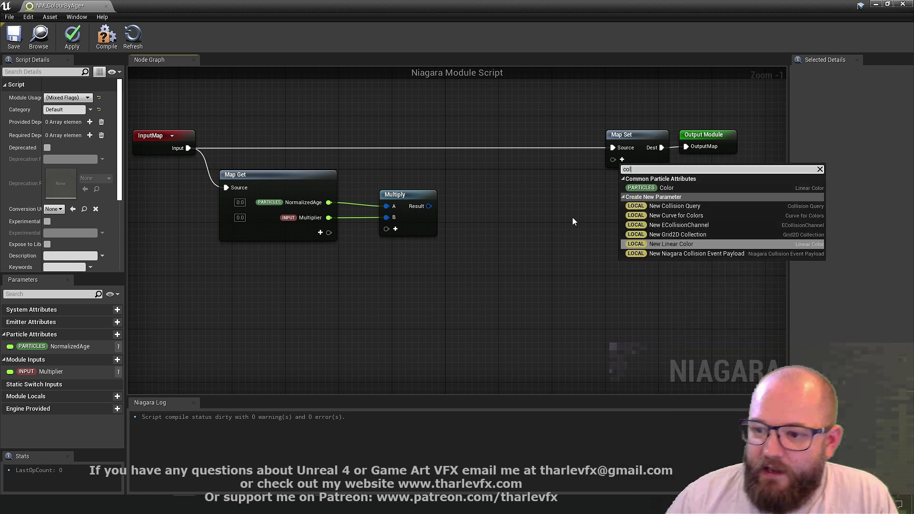
{"action": "left_click", "coordinate": [672, 188]}
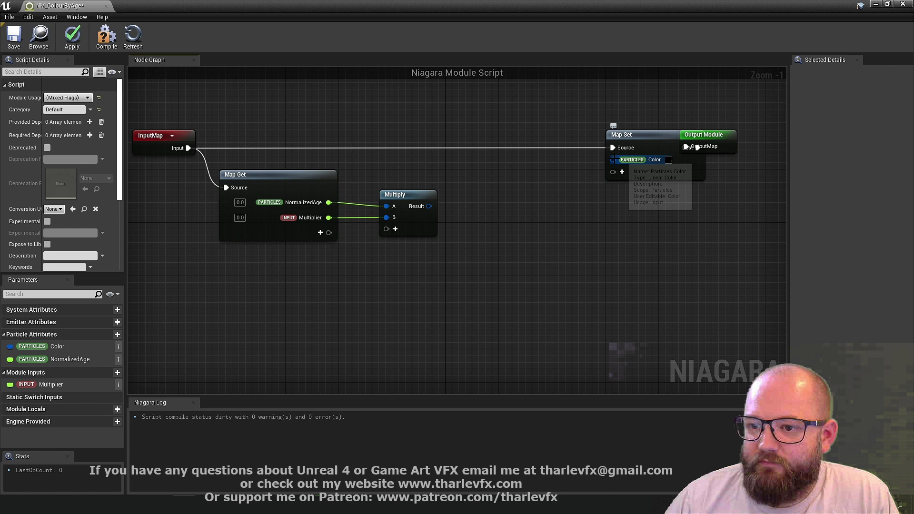
Step: Create a Make Linear Color node feeding the Particles Color input of the Map Set node
{"action": "left_click_drag", "start_coordinate": [613, 160], "coordinate": [536, 204]}
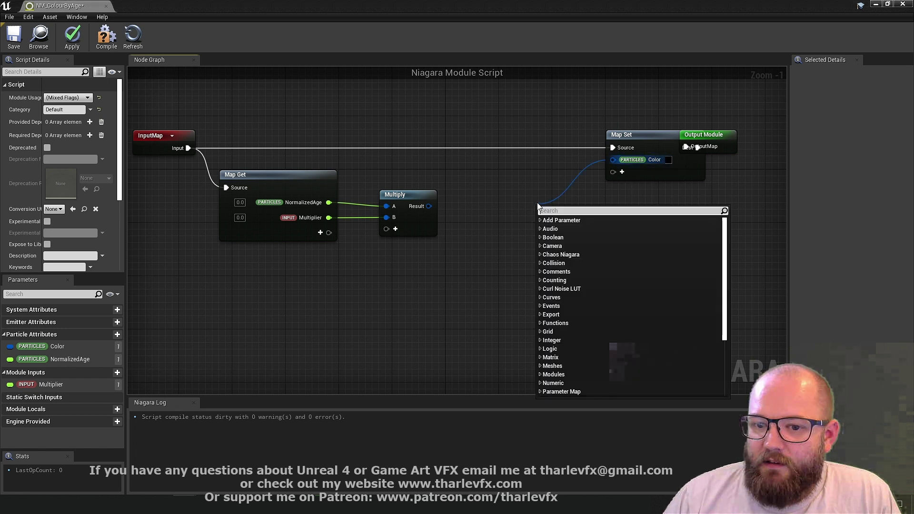
{"action": "type", "text": "make"}
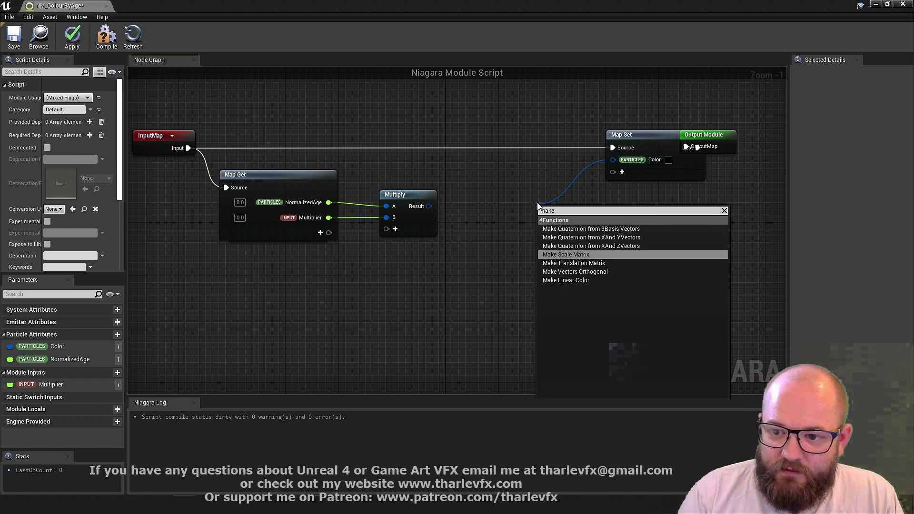
{"action": "left_click", "coordinate": [578, 281]}
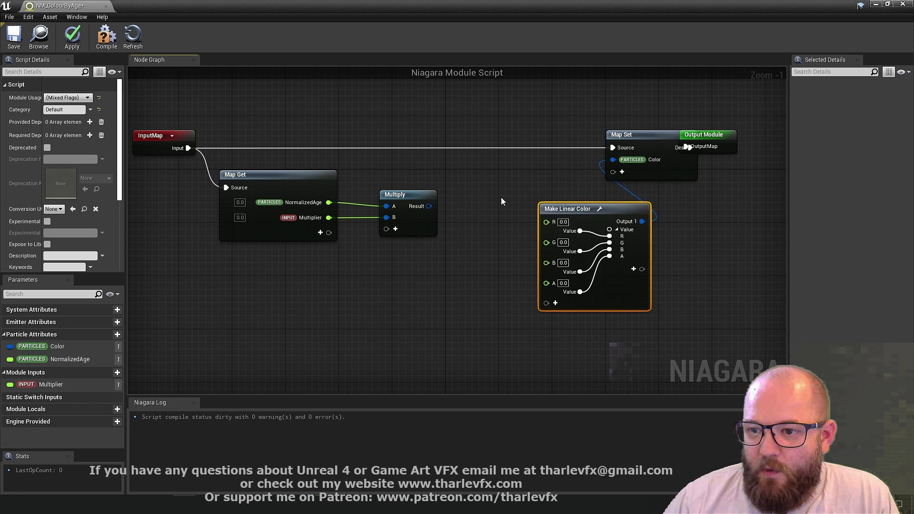
Step: Shift the Make Linear Color node closer beneath Map Set and connect the Multiply Result to its R input
{"action": "left_click_drag", "start_coordinate": [429, 207], "coordinate": [556, 174]}
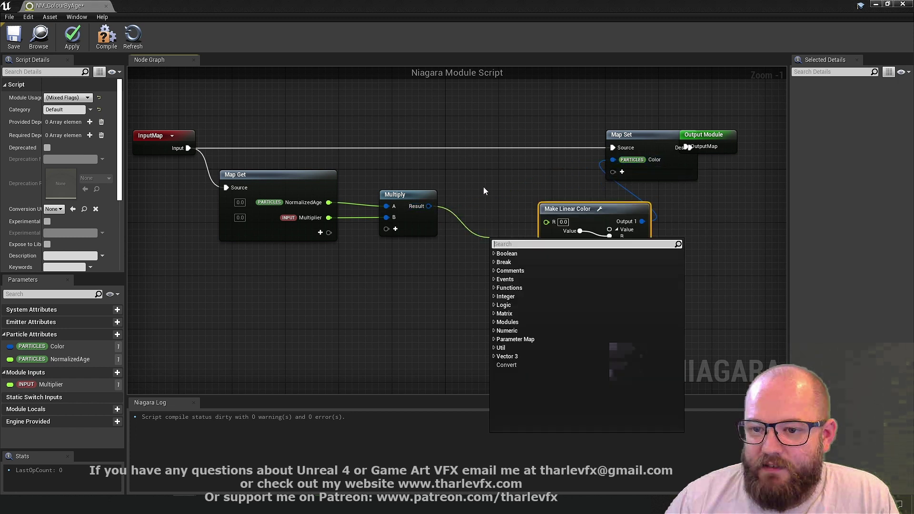
{"action": "left_click", "coordinate": [484, 191]}
{"action": "left_click_drag", "start_coordinate": [581, 219], "coordinate": [607, 205]}
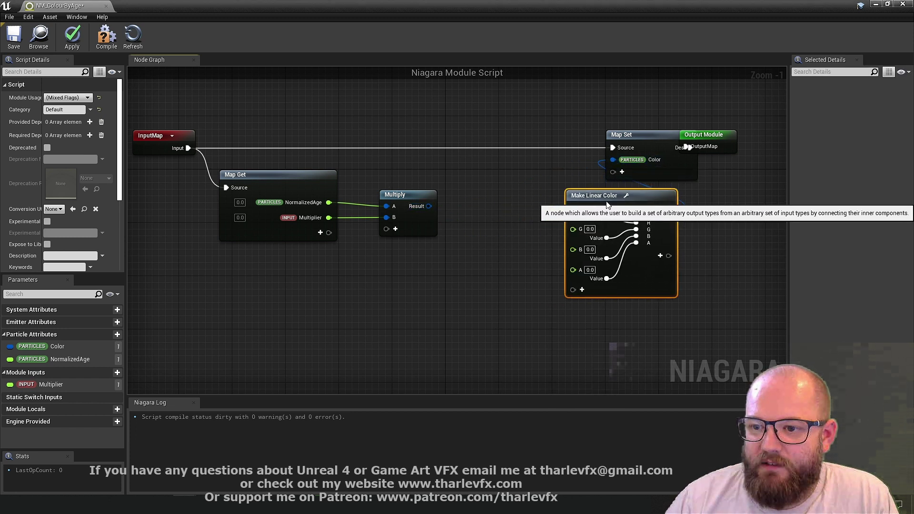
{"action": "left_click", "coordinate": [585, 174]}
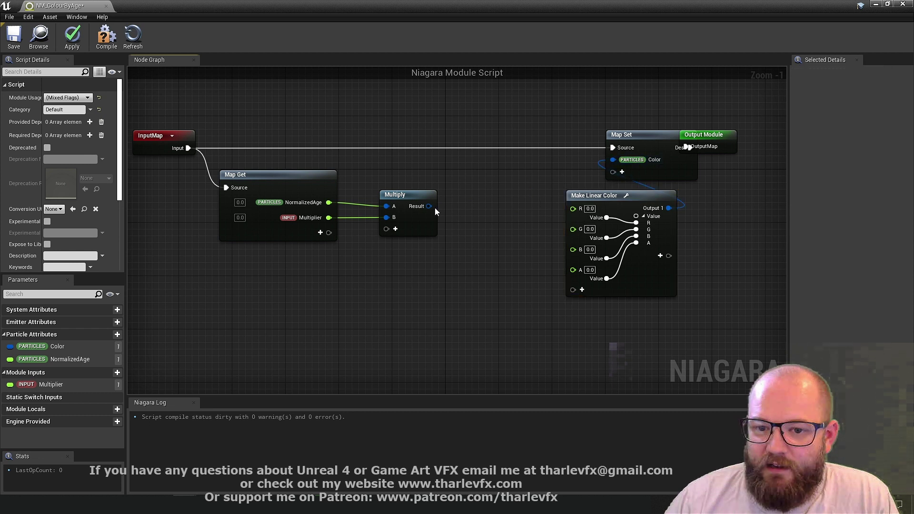
{"action": "left_click_drag", "start_coordinate": [435, 209], "coordinate": [576, 209]}
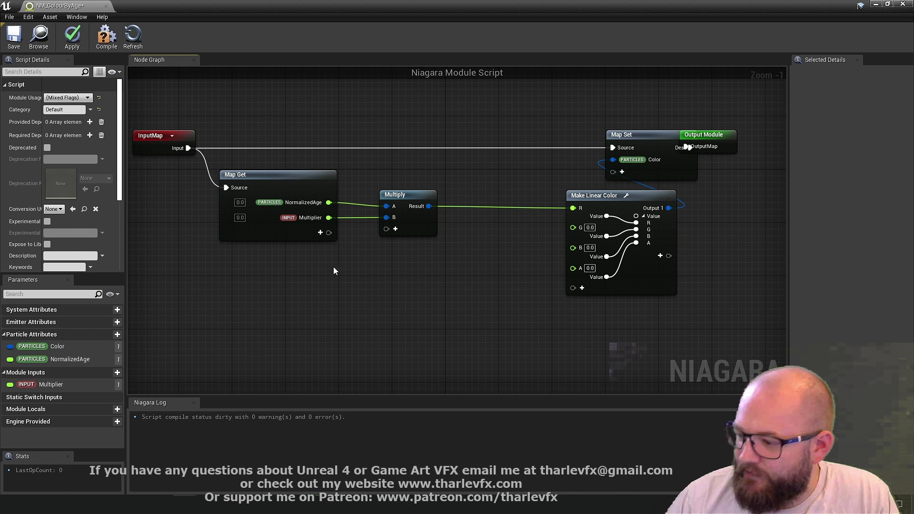
Step: Add the existing Particles Color attribute as an output on the Map Get node
{"action": "left_click", "coordinate": [320, 232]}
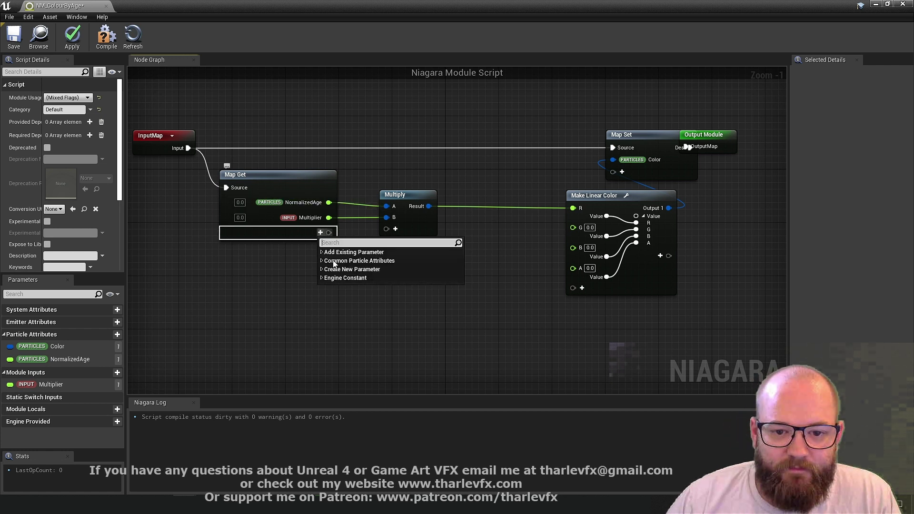
{"action": "left_click", "coordinate": [328, 261]}
{"action": "type", "text": "col"}
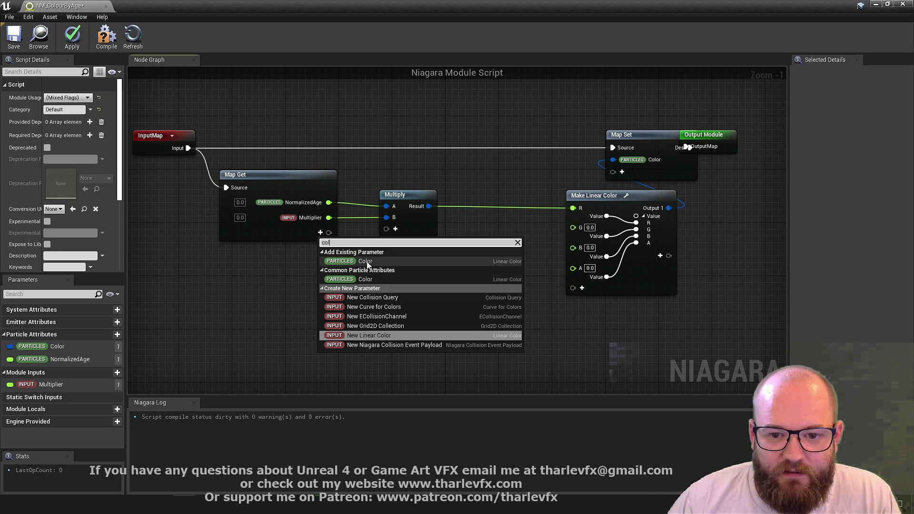
{"action": "left_click", "coordinate": [365, 262]}
Step: Split the Map Get Color output with a Break Linear Color node and connect its A output to Make Linear Color's A input
{"action": "left_click_drag", "start_coordinate": [329, 233], "coordinate": [371, 280]}
{"action": "type", "text": "break"}
{"action": "key", "text": "Return"}
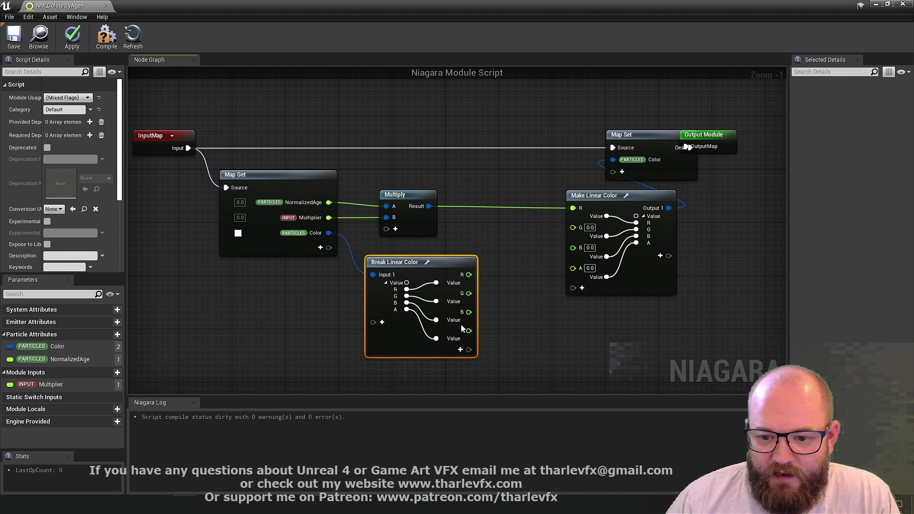
{"action": "left_click_drag", "start_coordinate": [469, 330], "coordinate": [574, 268]}
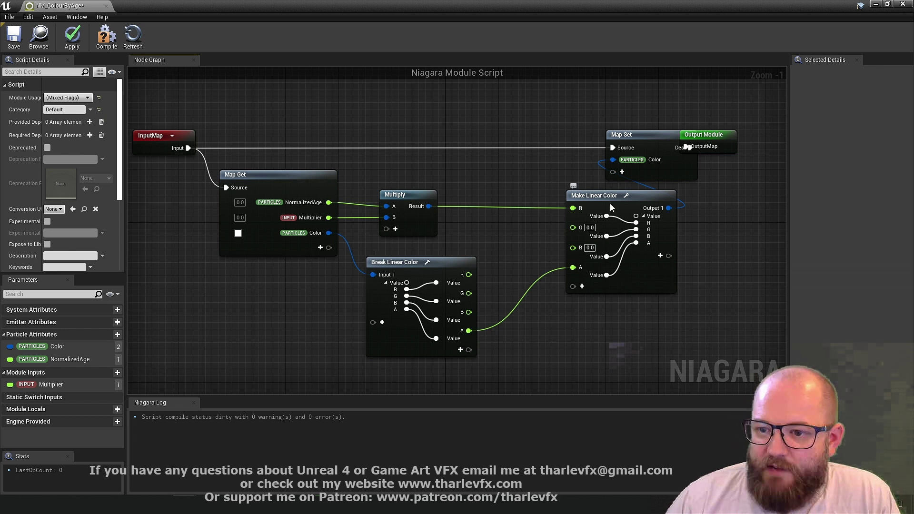
Step: Reposition the Make Linear Color node and move the Output Module node clear of the Map Set node
{"action": "left_click_drag", "start_coordinate": [615, 205], "coordinate": [602, 219]}
{"action": "left_click", "coordinate": [438, 226]}
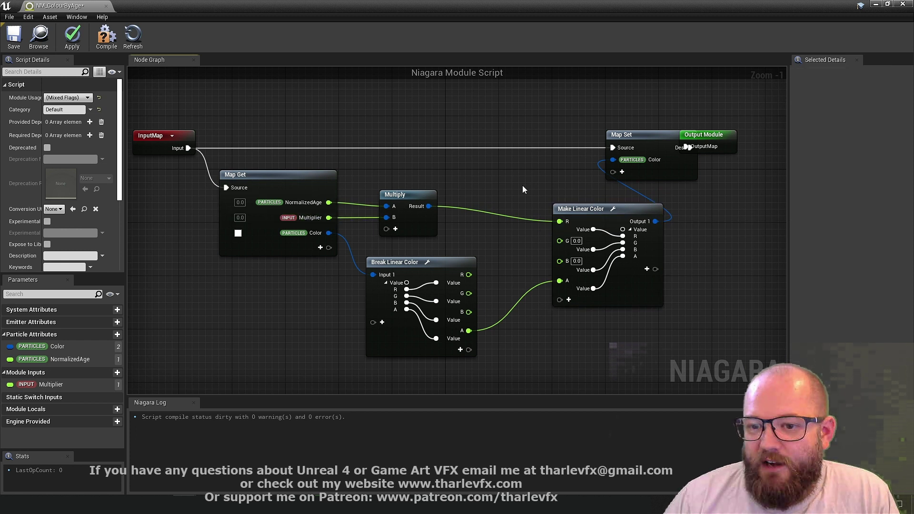
{"action": "right_click_drag", "start_coordinate": [508, 188], "coordinate": [513, 196]}
{"action": "left_click_drag", "start_coordinate": [710, 142], "coordinate": [736, 142]}
{"action": "left_click", "coordinate": [714, 125]}
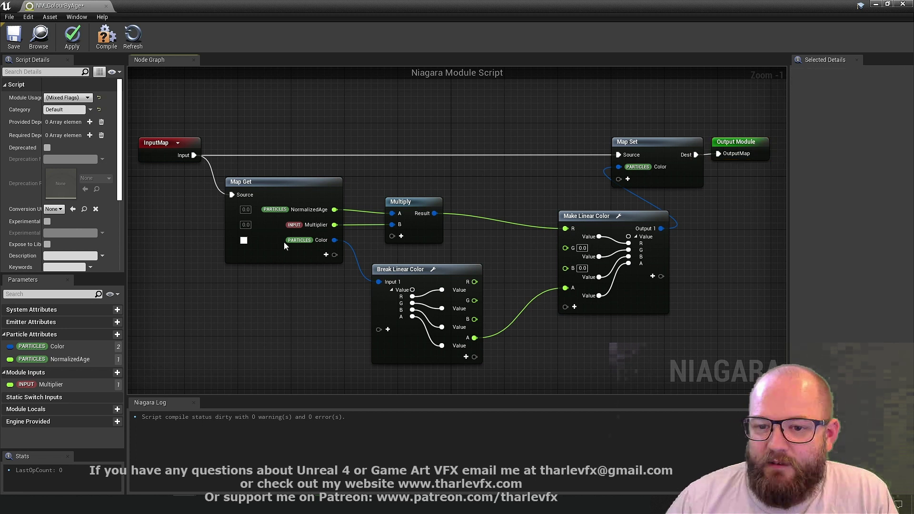
Step: Compile and save the NM_ColourByAge module script
{"action": "right_click_drag", "start_coordinate": [525, 213], "coordinate": [514, 213]}
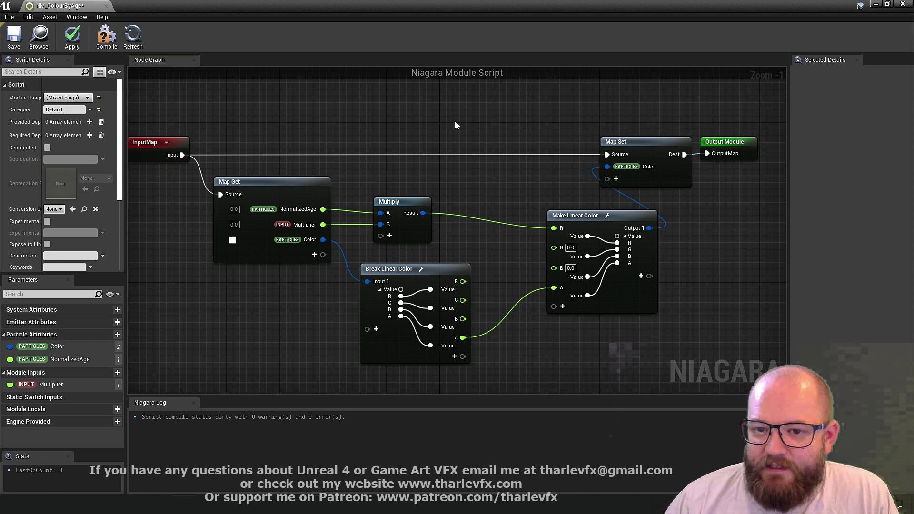
{"action": "left_click", "coordinate": [108, 33]}
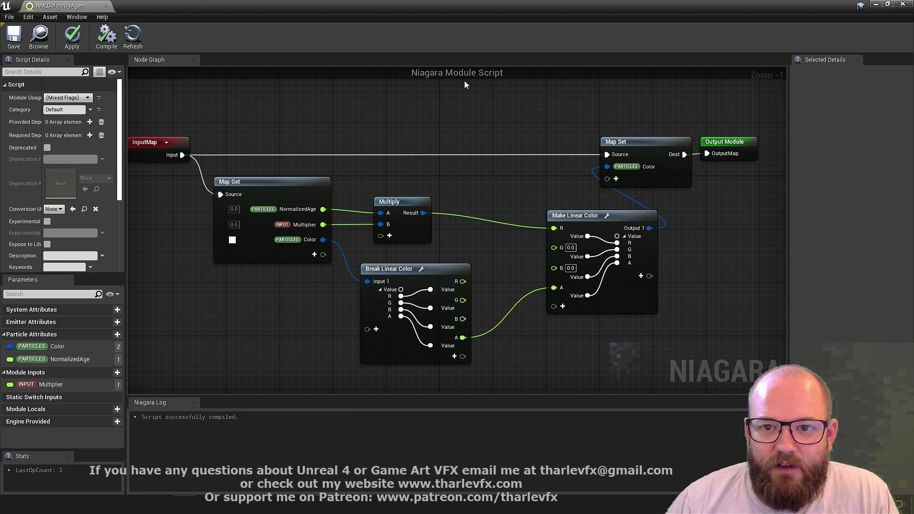
{"action": "left_click", "coordinate": [14, 36]}
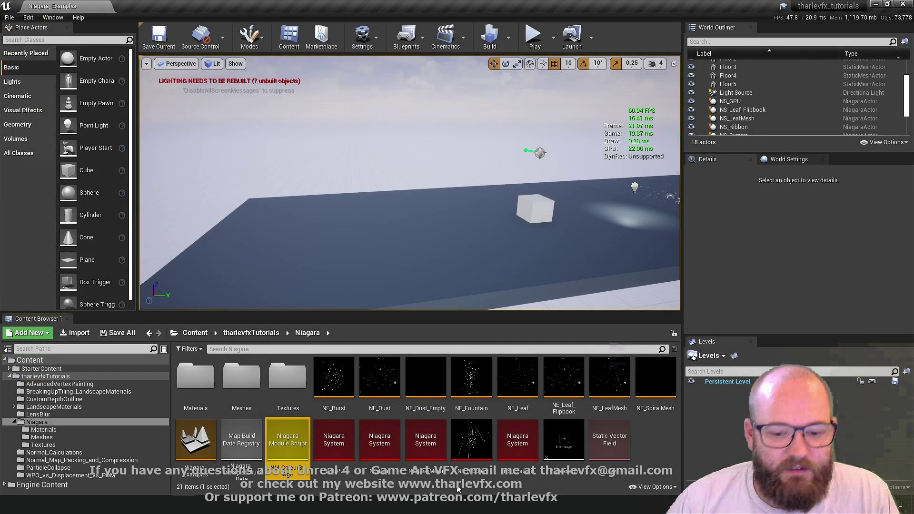
Step: Create a Niagara System in the Niagara folder from selected emitters, adding the Hanging Particulates template emitter
{"action": "right_click", "coordinate": [652, 452]}
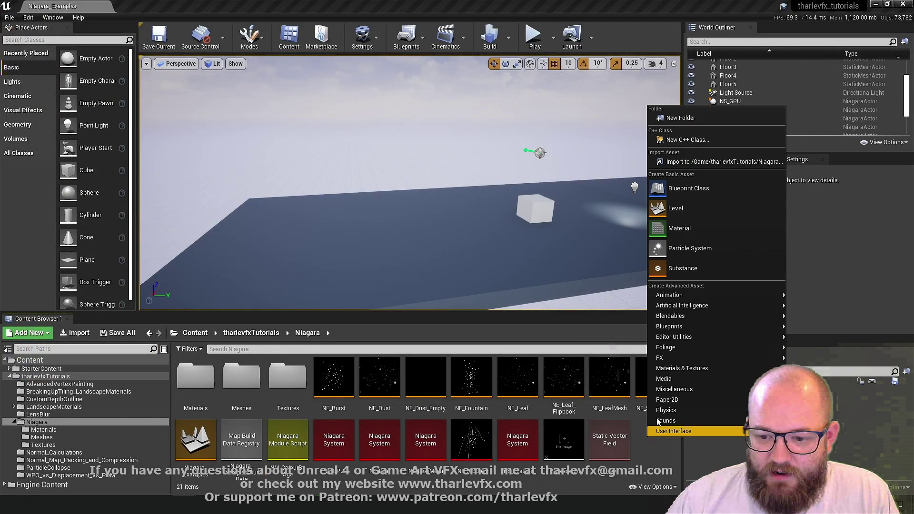
{"action": "mouse_move", "coordinate": [681, 358]}
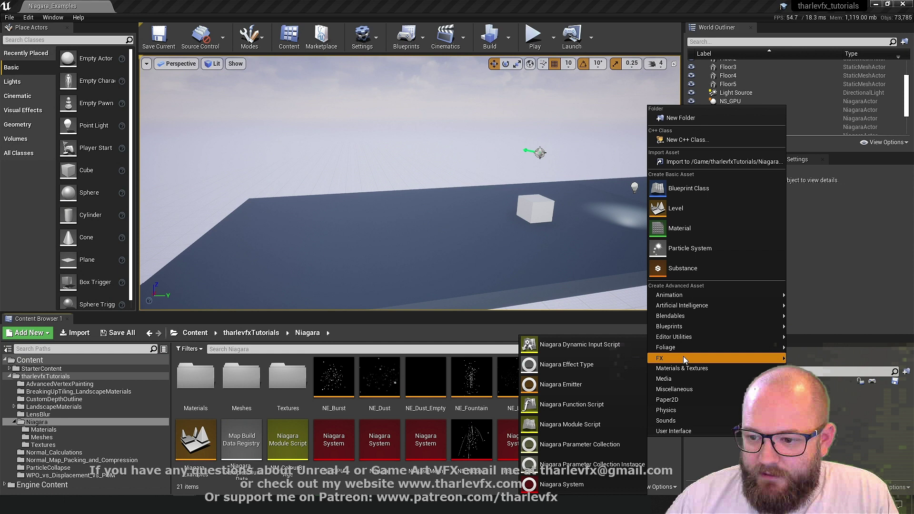
{"action": "left_click", "coordinate": [604, 484]}
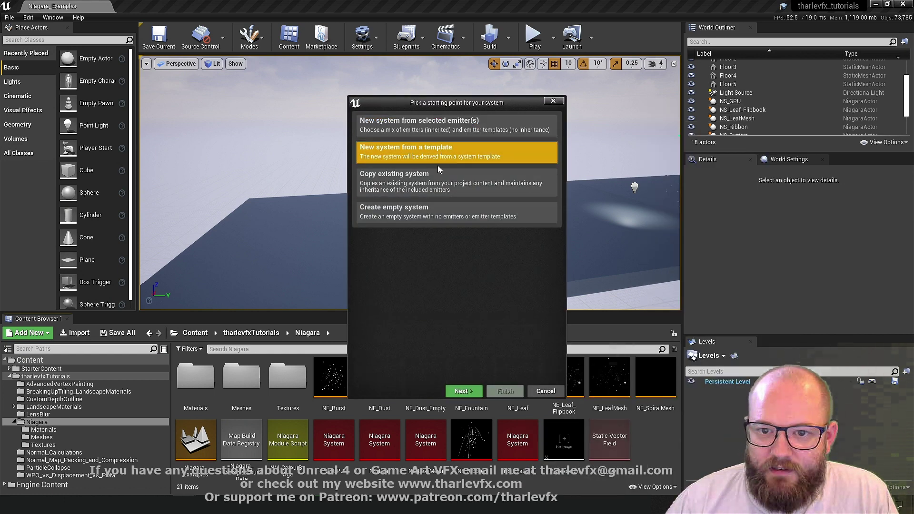
{"action": "left_click", "coordinate": [464, 391]}
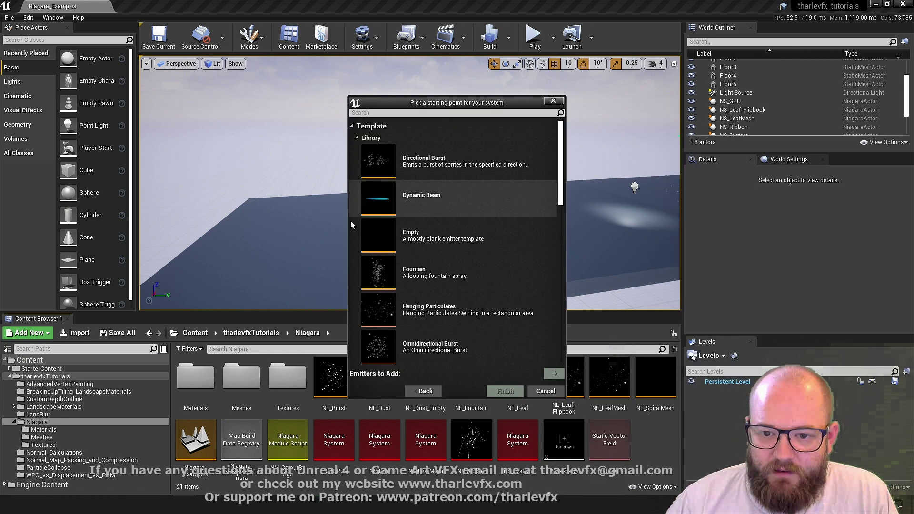
{"action": "left_click", "coordinate": [471, 311]}
{"action": "left_click", "coordinate": [554, 373]}
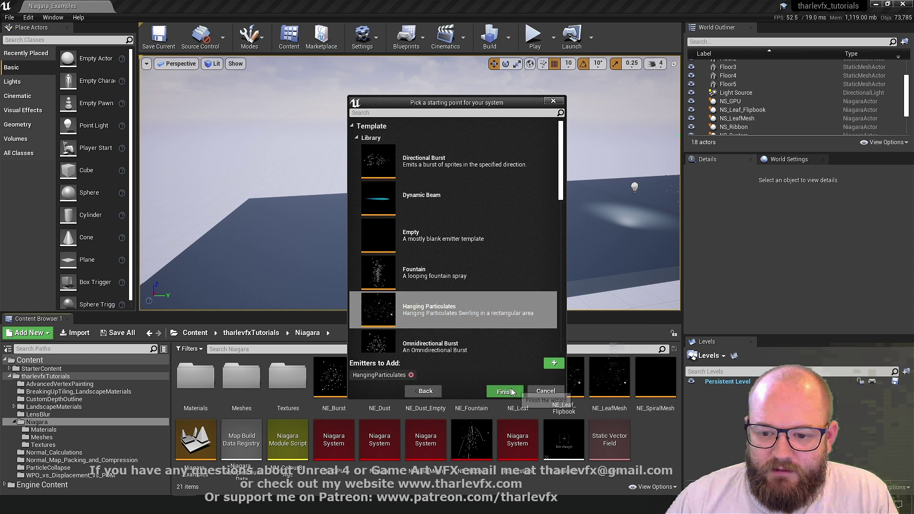
{"action": "left_click", "coordinate": [505, 391]}
Step: Name the new Niagara System NS_ColourByAge and open it for editing
{"action": "type", "text": "NS"}
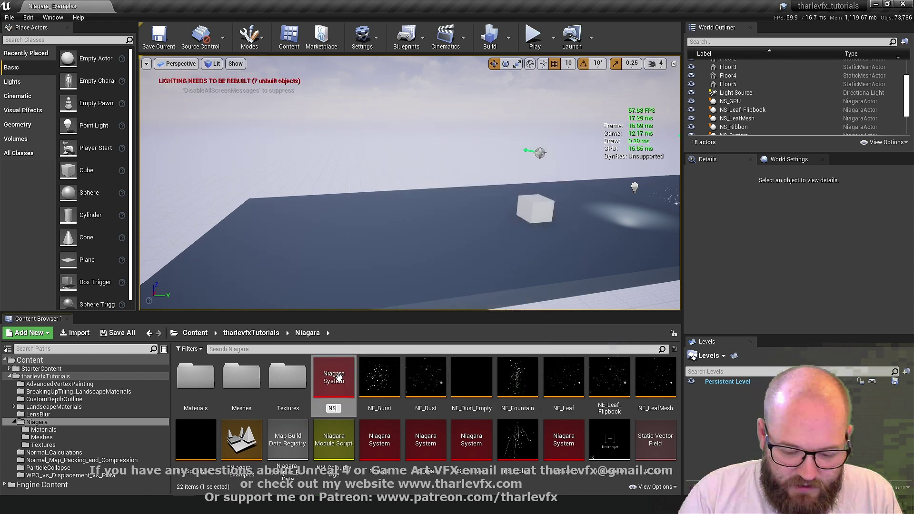
{"action": "type", "text": "_Colou"}
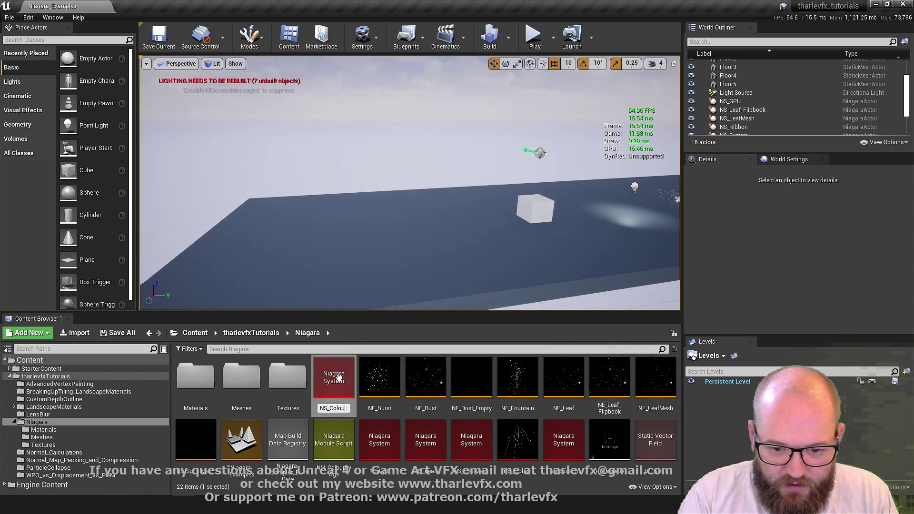
{"action": "type", "text": "rByAge"}
{"action": "key", "text": "Return"}
{"action": "double_click", "coordinate": [338, 378]}
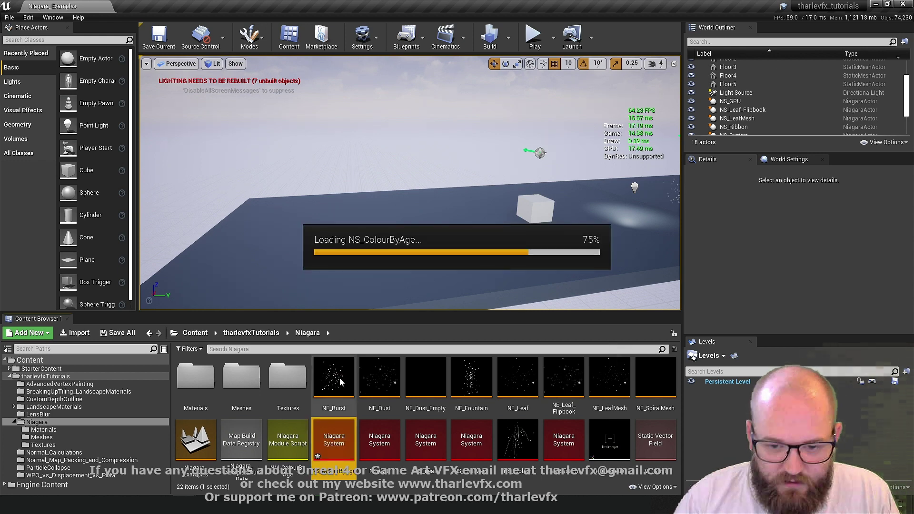
{"action": "scroll", "coordinate": [450, 259], "scroll_direction": "down", "scroll_amount": 1}
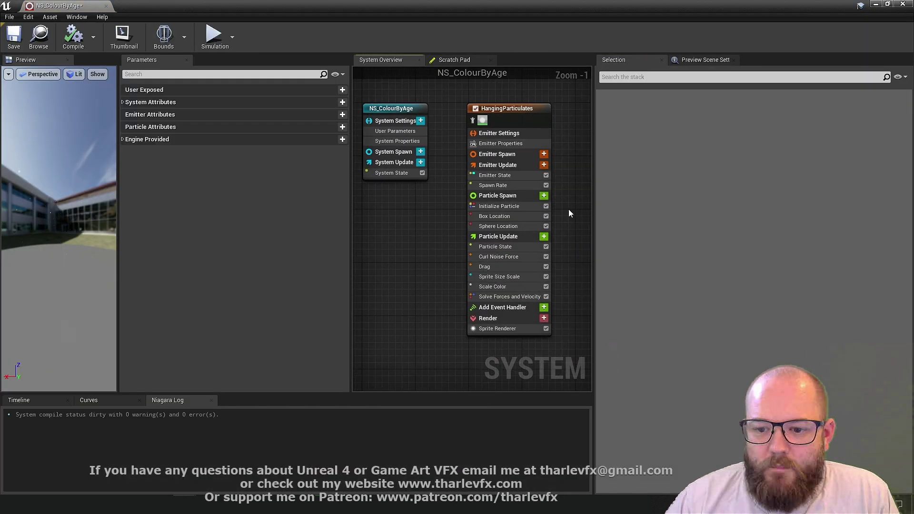
Step: Add the non-library NM Colour by Age module to the HangingParticulates emitter's Particle Update group
{"action": "left_click", "coordinate": [517, 236]}
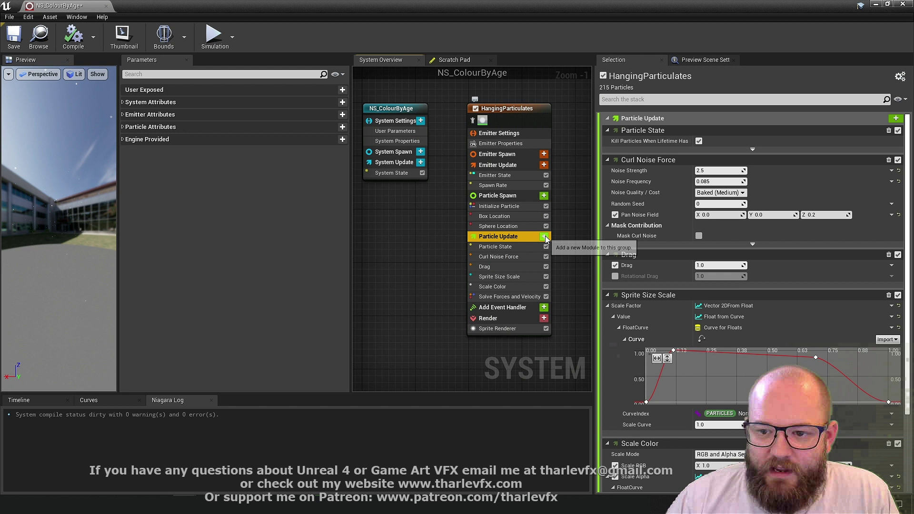
{"action": "left_click", "coordinate": [545, 237]}
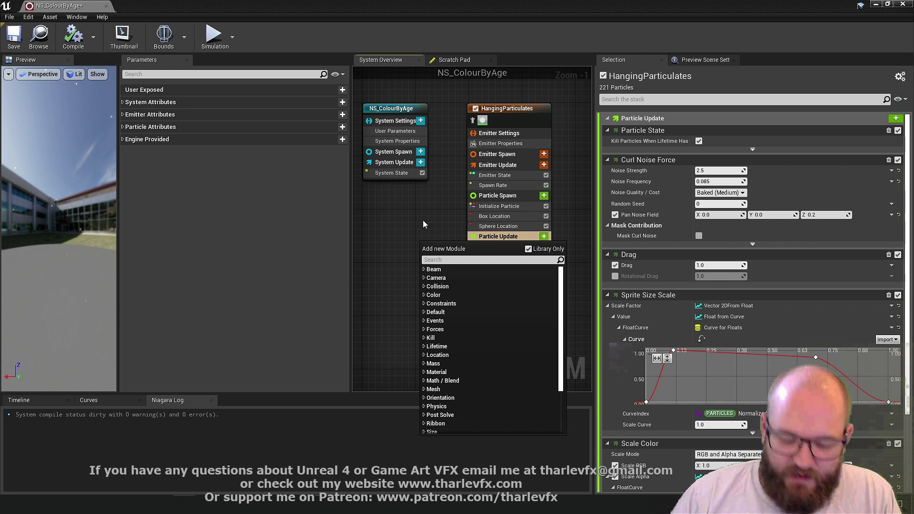
{"action": "left_click", "coordinate": [461, 259]}
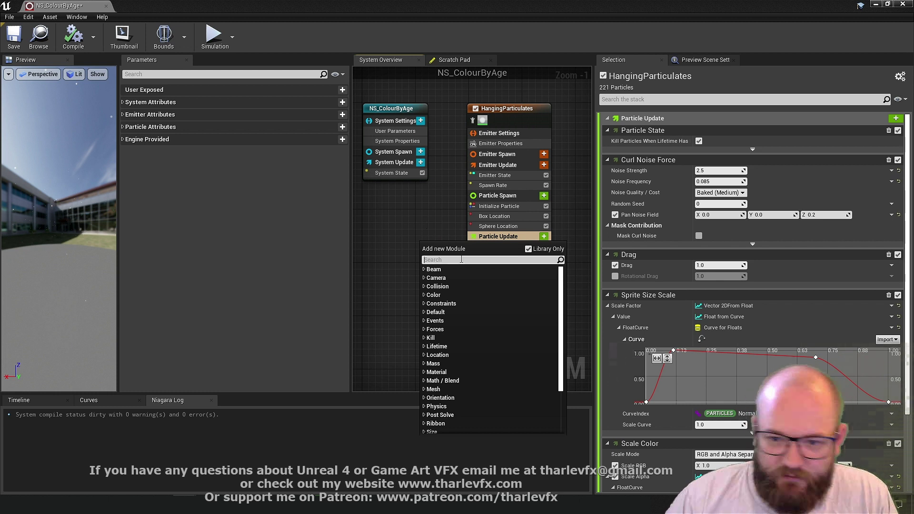
{"action": "type", "text": "colo"}
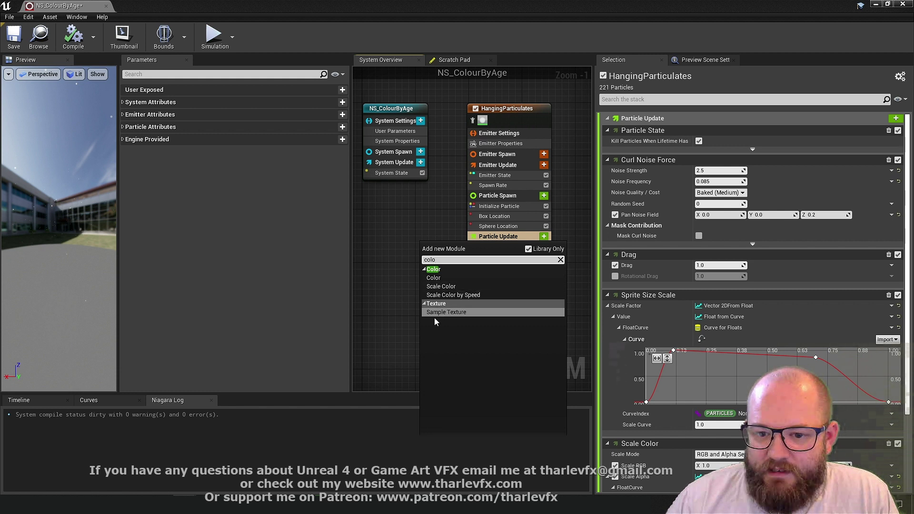
{"action": "left_click", "coordinate": [528, 249]}
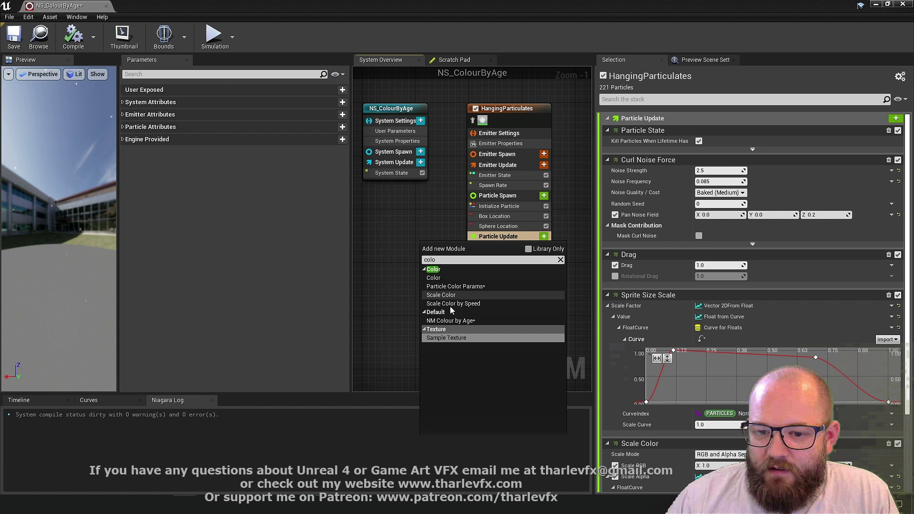
{"action": "left_click", "coordinate": [466, 321]}
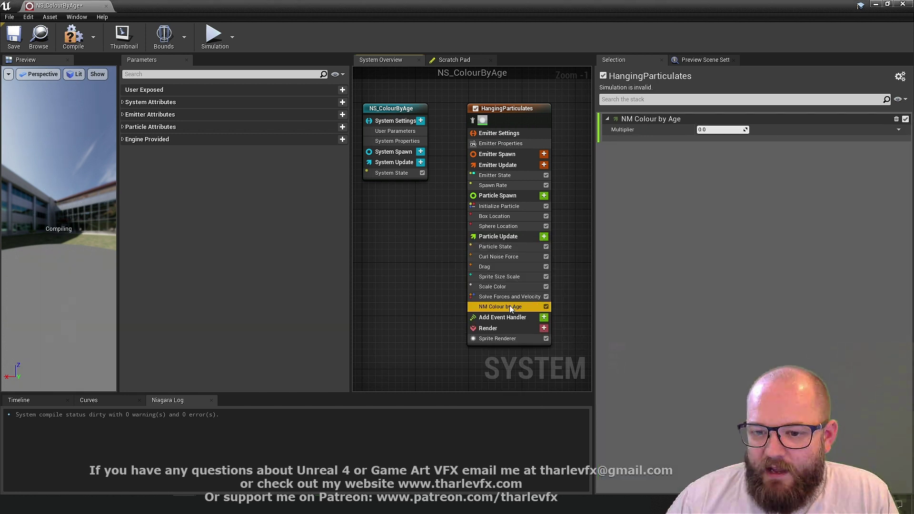
Step: Set the NM Colour by Age module's Multiplier to 1
{"action": "left_click_drag", "start_coordinate": [75, 235], "coordinate": [72, 226]}
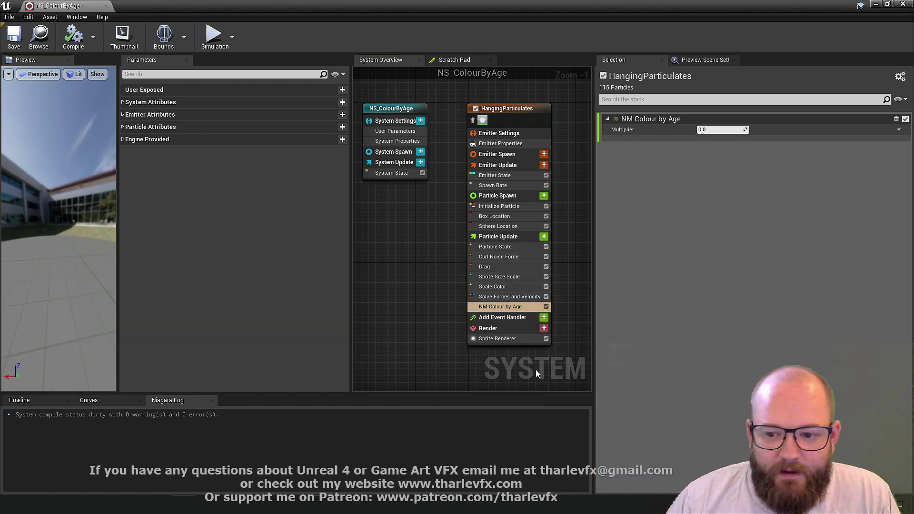
{"action": "left_click", "coordinate": [735, 133]}
{"action": "type", "text": "1"}
{"action": "key", "text": "Return"}
{"action": "left_click_drag", "start_coordinate": [102, 231], "coordinate": [79, 228]}
Step: Set the Initialize Particle module's sprite size range to a minimum of 10 and a maximum of 20
{"action": "left_click", "coordinate": [499, 206]}
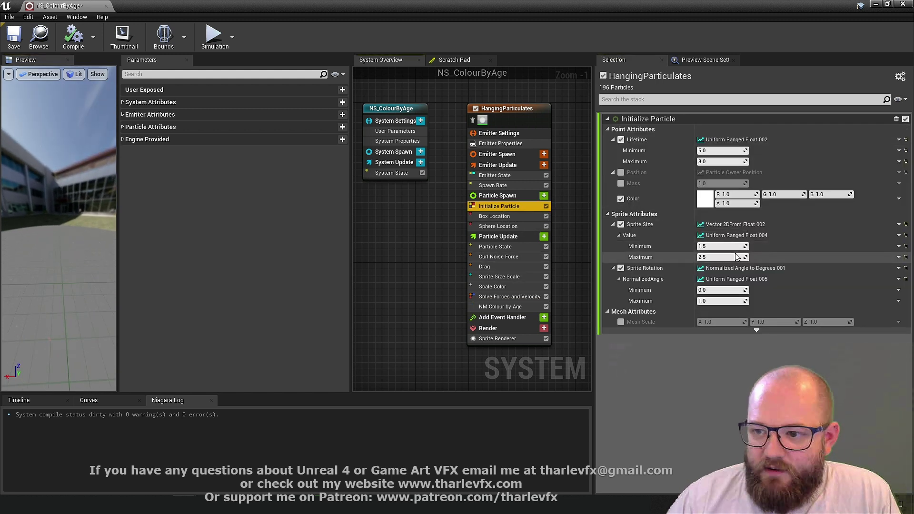
{"action": "type", "text": "50"}
{"action": "key", "text": "Return"}
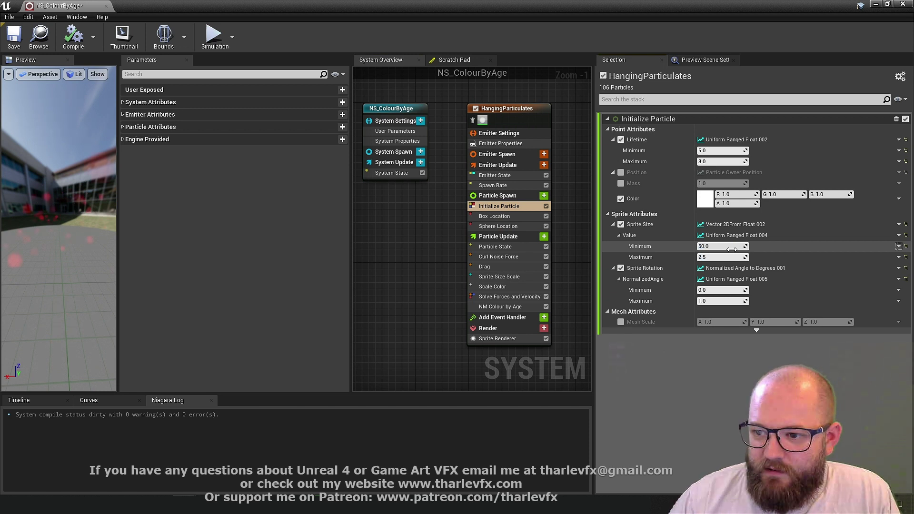
{"action": "type", "text": "10"}
{"action": "key", "text": "Return"}
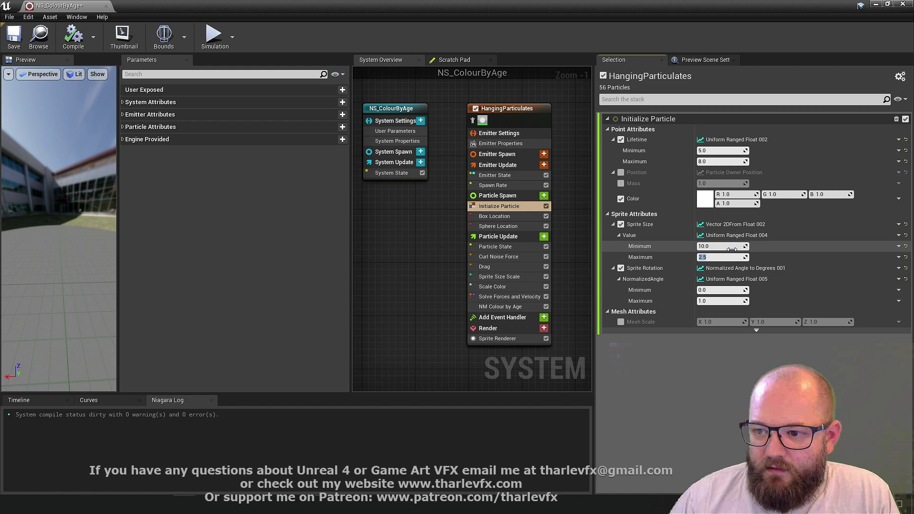
Step: Assign the M_ParticleColour material to the emitter's Sprite Renderer
{"action": "left_click", "coordinate": [497, 338]}
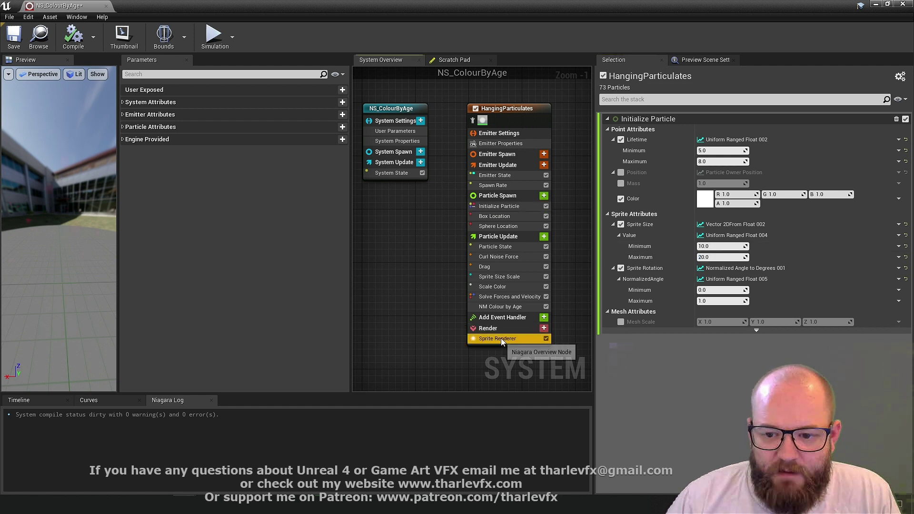
{"action": "left_click", "coordinate": [771, 147]}
{"action": "type", "text": "paricl"}
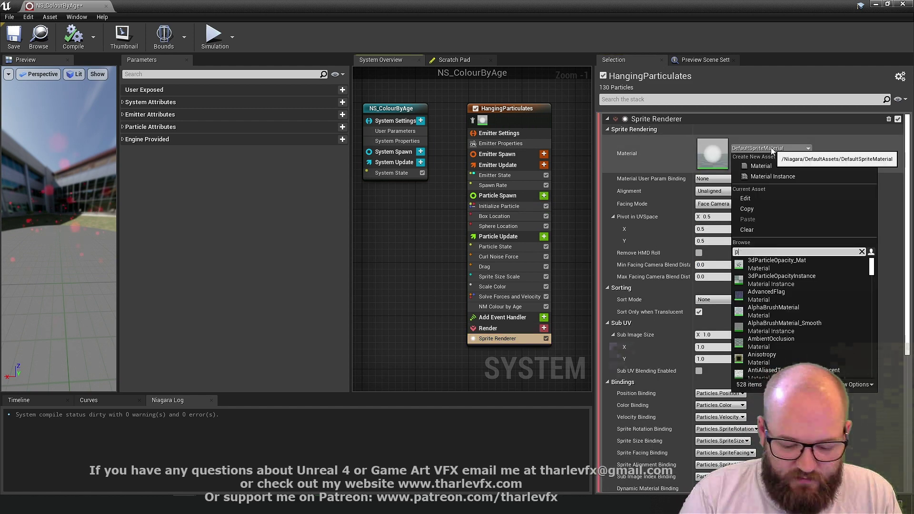
{"action": "key", "text": "BackSpace"}
{"action": "key", "text": "BackSpace"}
{"action": "key", "text": "BackSpace"}
{"action": "type", "text": "e"}
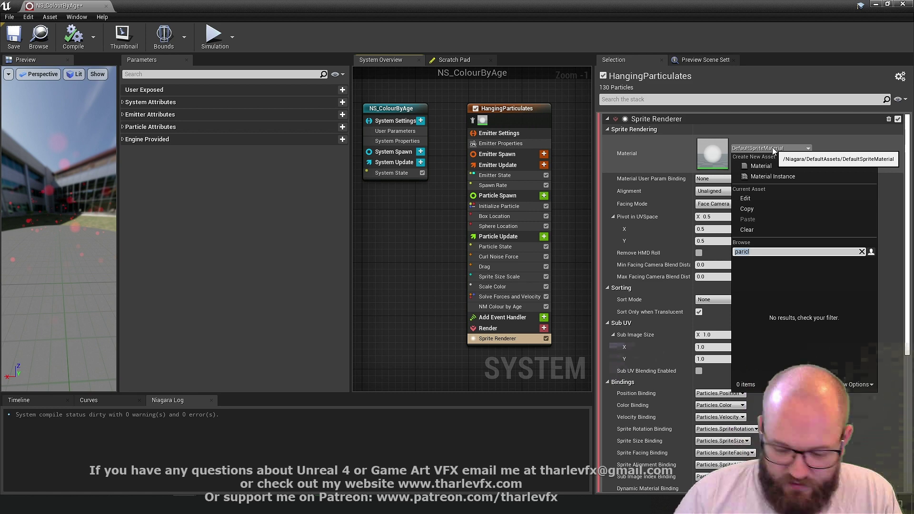
{"action": "key", "text": "BackSpace"}
{"action": "type", "text": "t"}
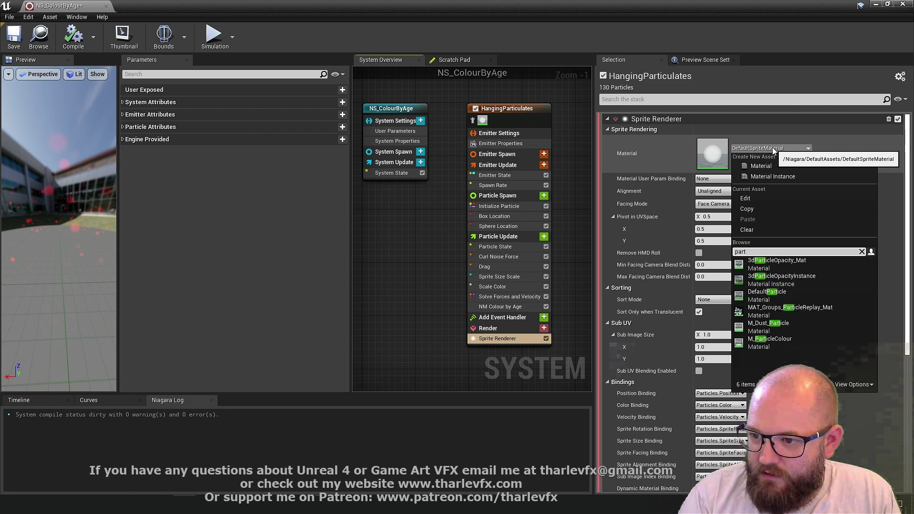
{"action": "left_click", "coordinate": [783, 348]}
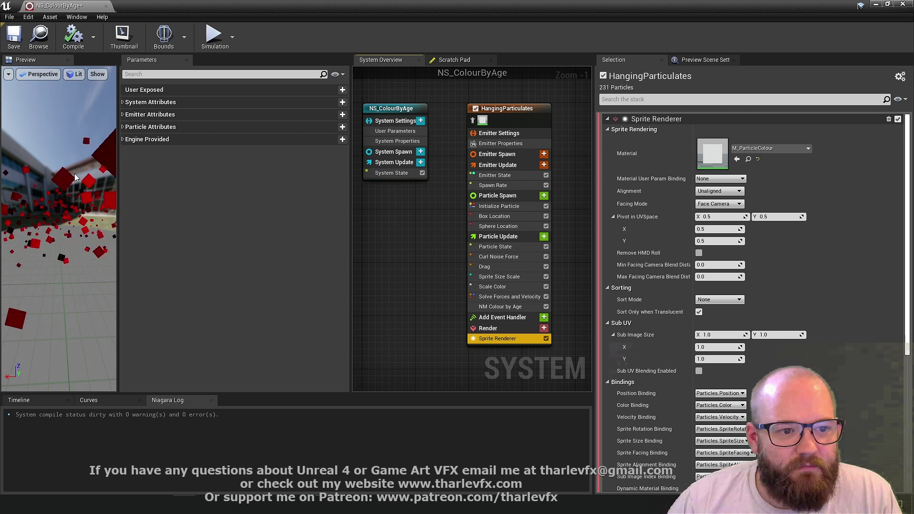
Step: Disable the NM Colour by Age module and make the Initialize Particle colour blue by setting R and G to 0
{"action": "left_click", "coordinate": [547, 307]}
{"action": "left_click", "coordinate": [499, 287]}
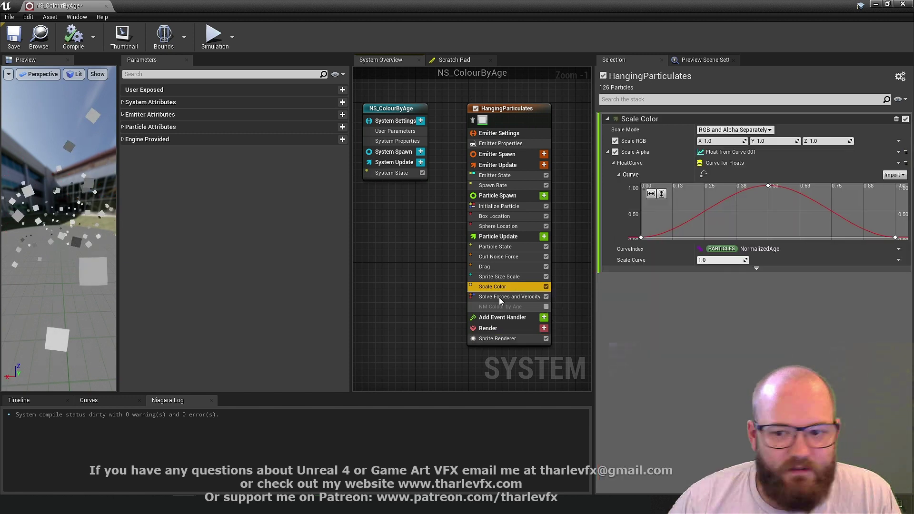
{"action": "left_click", "coordinate": [499, 206]}
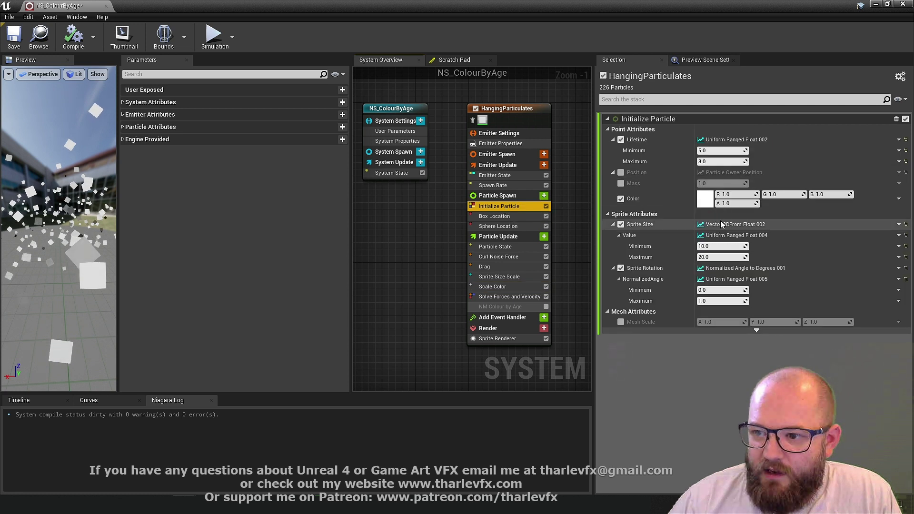
{"action": "left_click", "coordinate": [737, 194]}
{"action": "type", "text": "0"}
{"action": "key", "text": "Tab"}
{"action": "type", "text": "0"}
{"action": "key", "text": "Tab"}
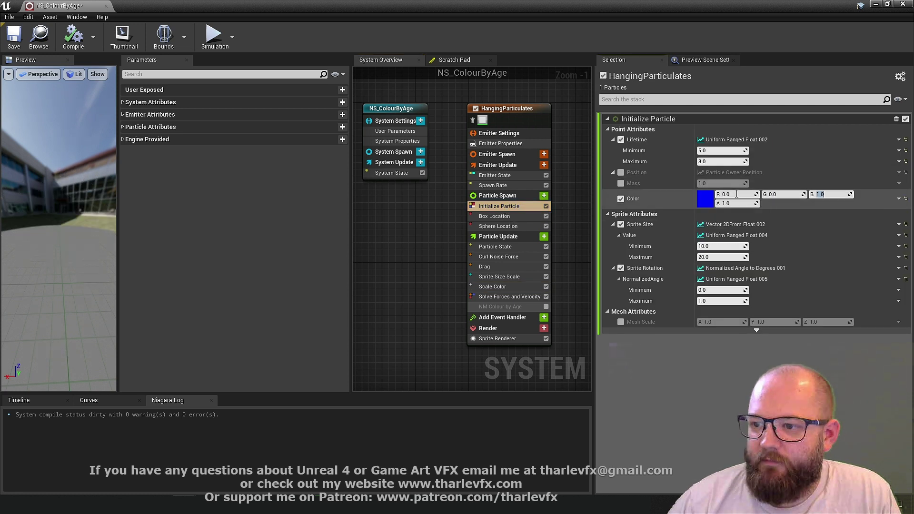
{"action": "left_click", "coordinate": [433, 247]}
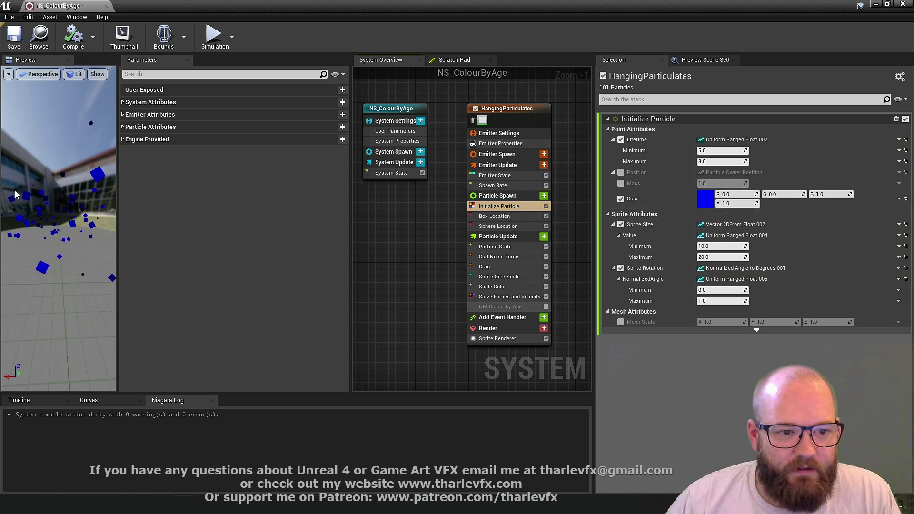
Step: Re-enable the NM Colour by Age module and widen the preview viewport to check the particle colours
{"action": "left_click", "coordinate": [500, 307]}
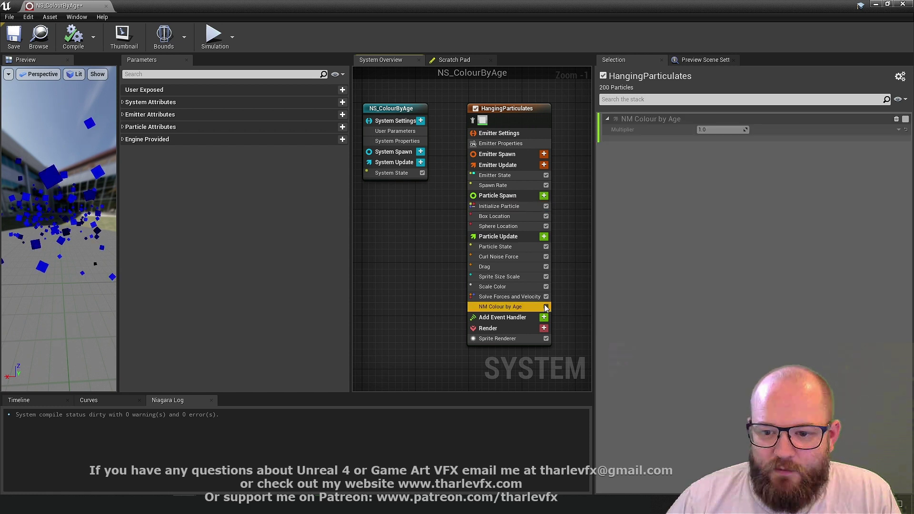
{"action": "left_click", "coordinate": [546, 307]}
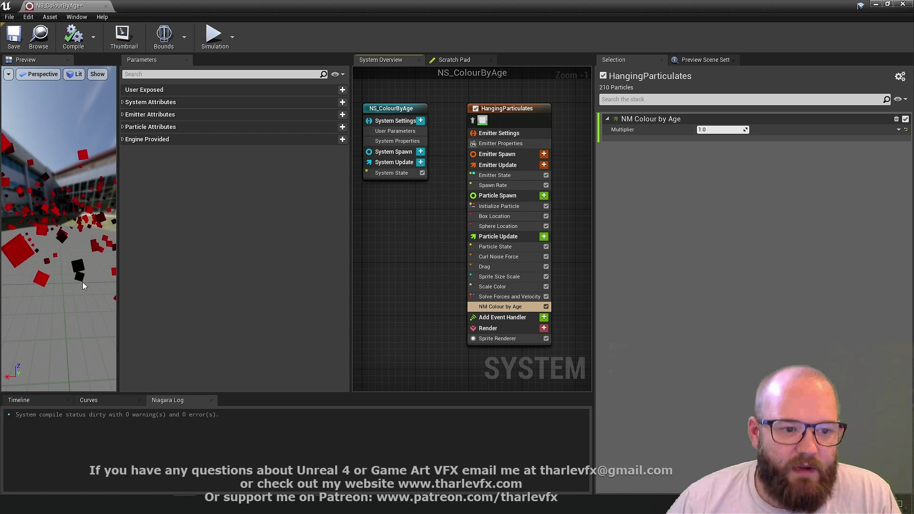
{"action": "left_click_drag", "start_coordinate": [118, 219], "coordinate": [144, 220]}
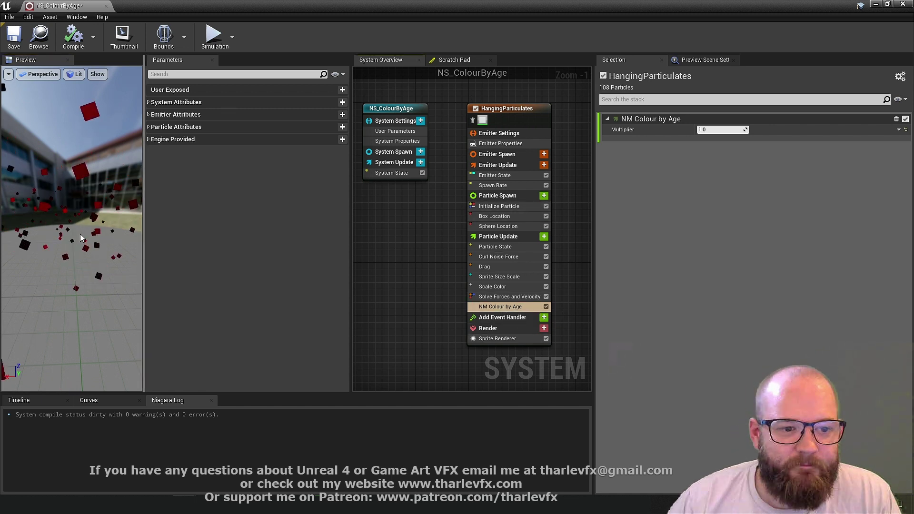
{"action": "left_click_drag", "start_coordinate": [52, 250], "coordinate": [44, 241]}
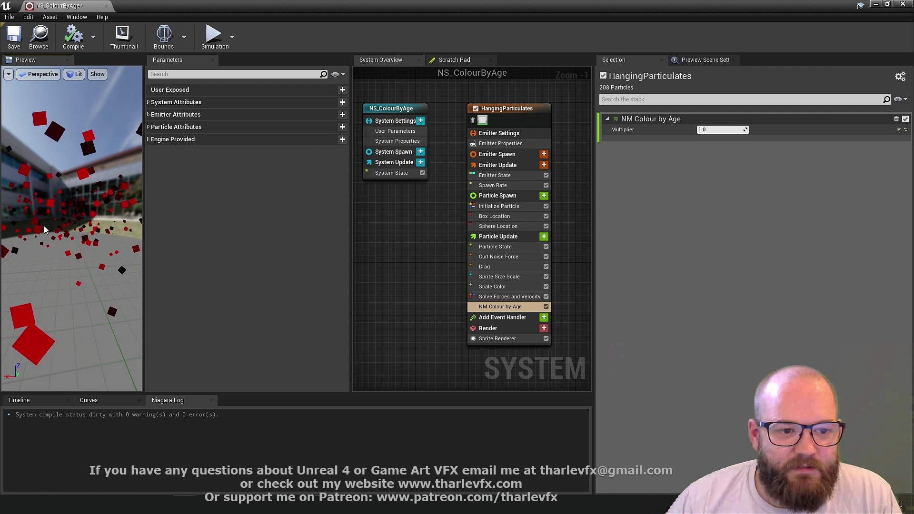
Step: Try a Multiplier of 3 on the NM Colour by Age module and settle on 5
{"action": "left_click", "coordinate": [499, 297]}
{"action": "left_click", "coordinate": [498, 308]}
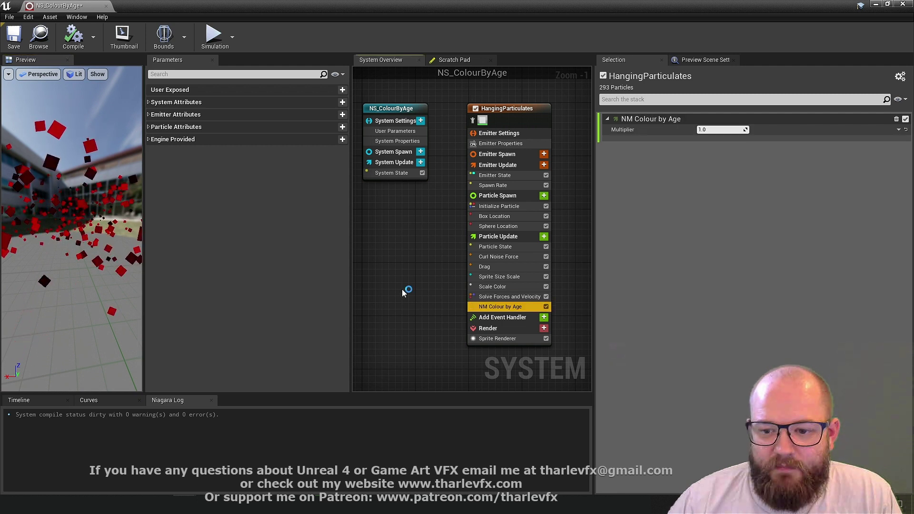
{"action": "left_click", "coordinate": [719, 130]}
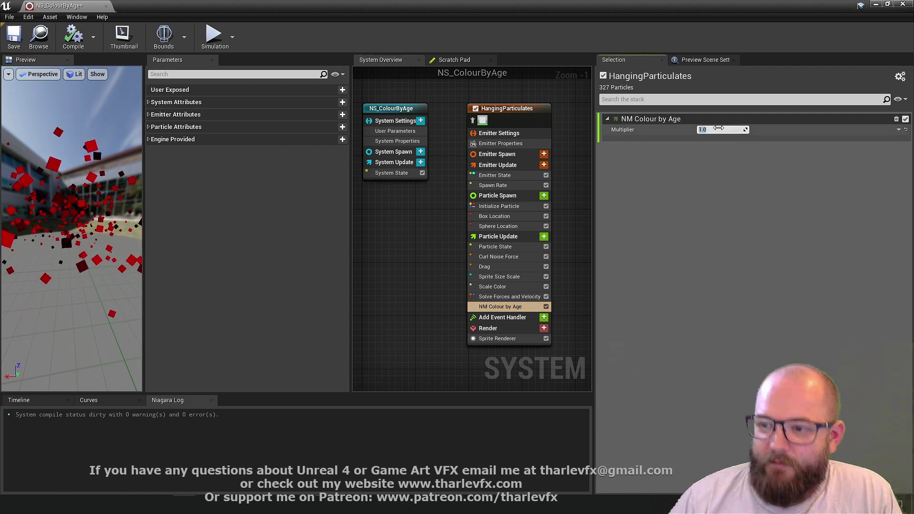
{"action": "type", "text": "3"}
{"action": "key", "text": "Return"}
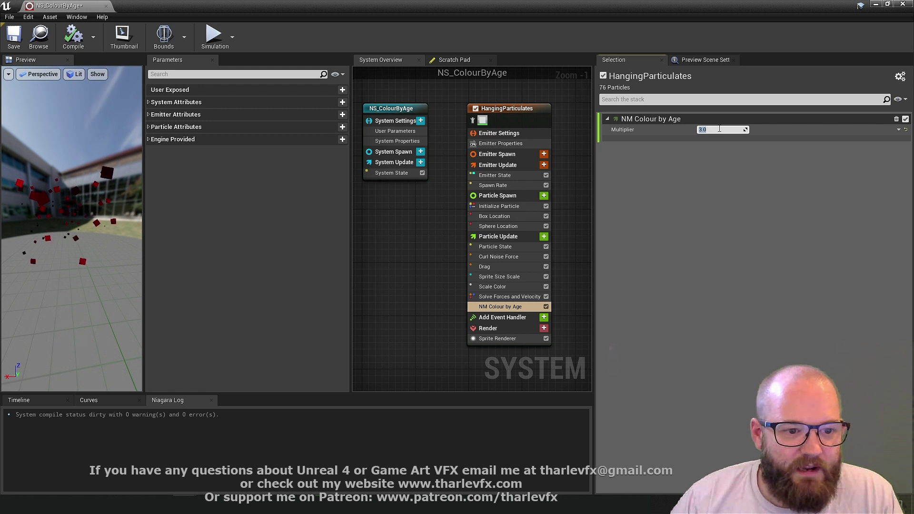
{"action": "type", "text": "5"}
{"action": "key", "text": "Return"}
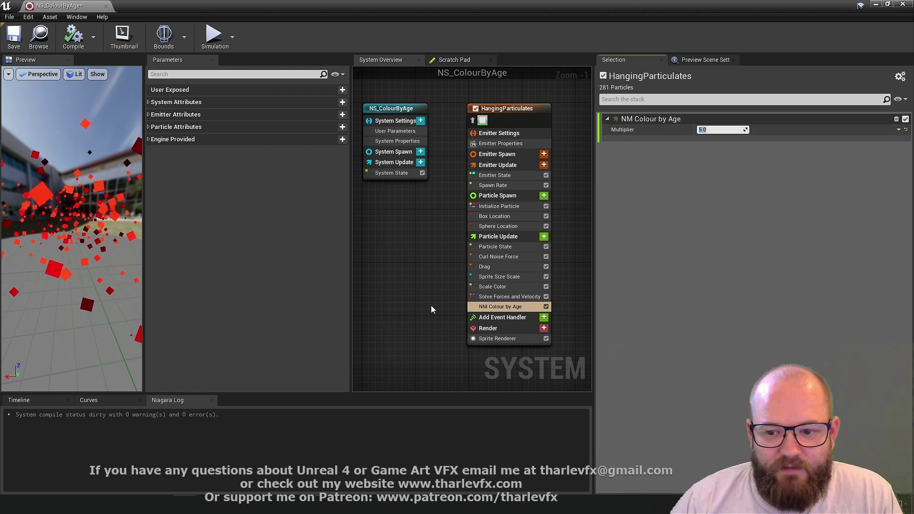
Step: Open the NM_ColourByAge module script from the emitter's Particle Update stack
{"action": "left_click", "coordinate": [506, 296]}
{"action": "left_click", "coordinate": [505, 307]}
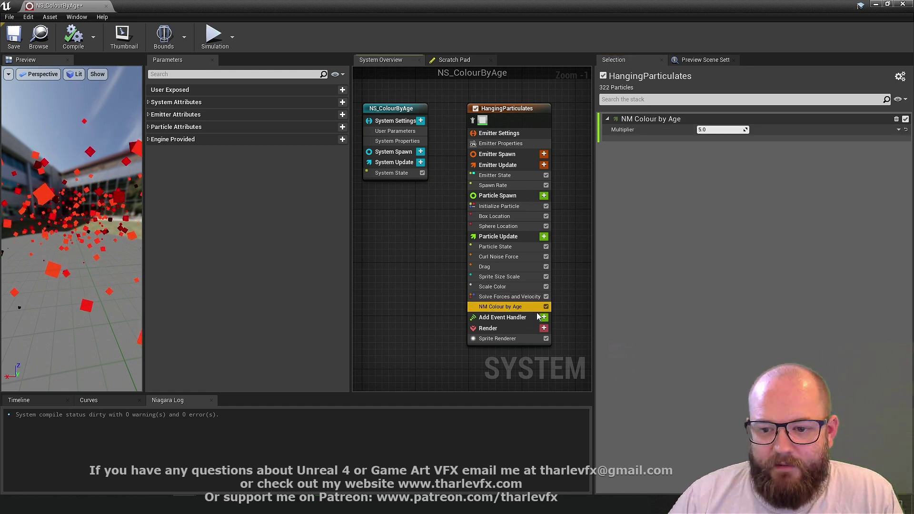
{"action": "double_click", "coordinate": [506, 309]}
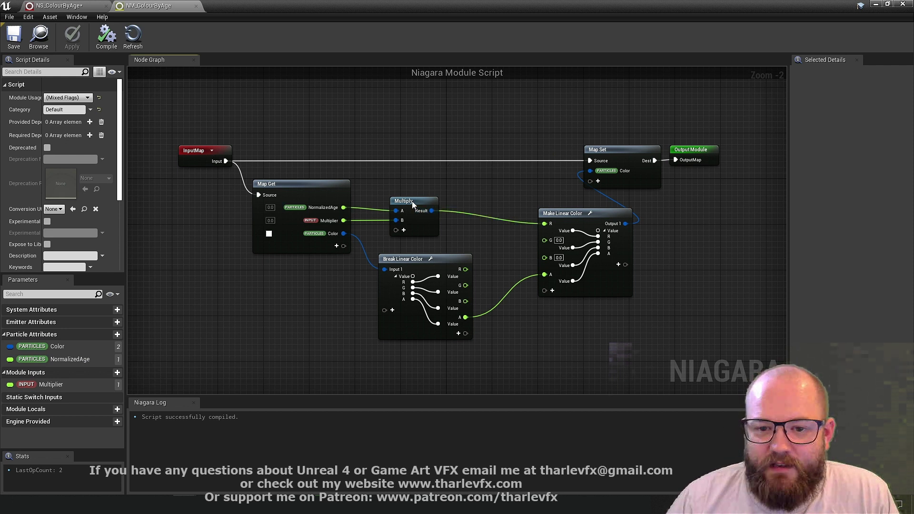
Step: Move the Multiply node slightly higher in the module graph and save the NM_ColourByAge script
{"action": "left_click_drag", "start_coordinate": [412, 201], "coordinate": [413, 189]}
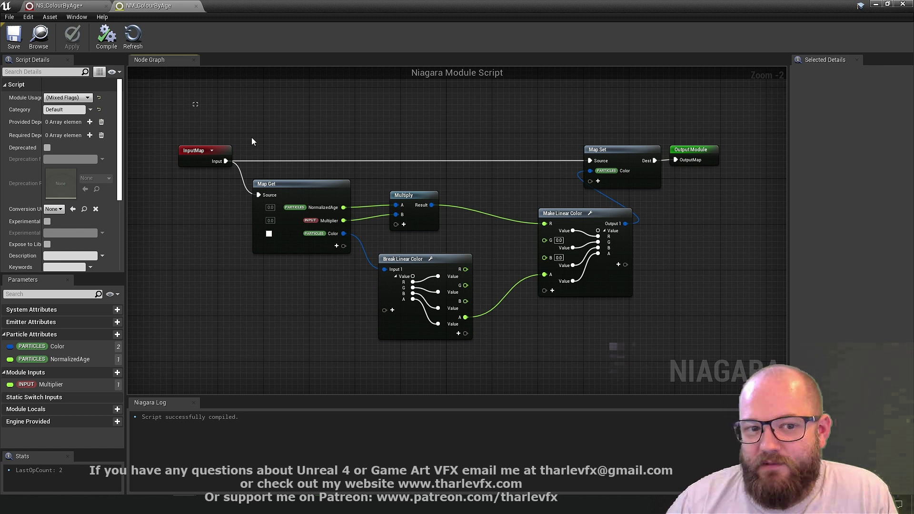
{"action": "left_click_drag", "start_coordinate": [252, 138], "coordinate": [805, 349]}
{"action": "left_click", "coordinate": [334, 123]}
{"action": "right_click_drag", "start_coordinate": [308, 128], "coordinate": [425, 135]}
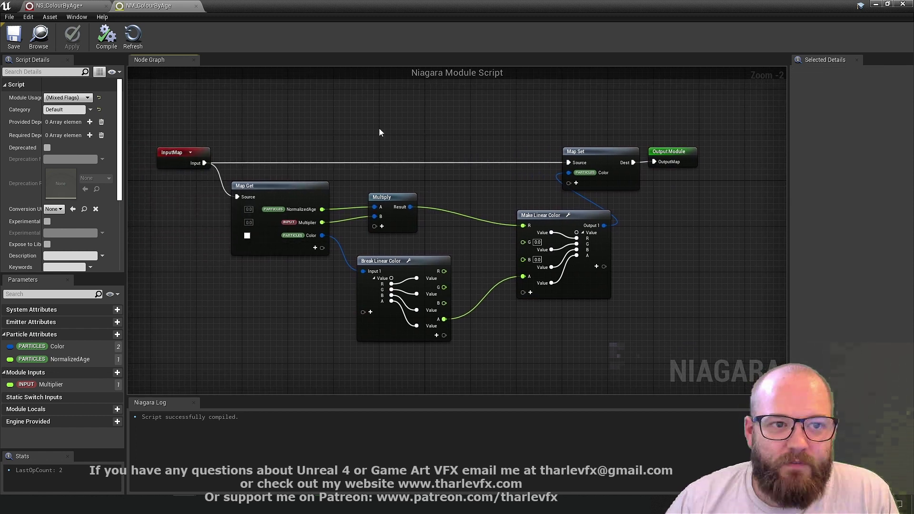
{"action": "left_click", "coordinate": [14, 37]}
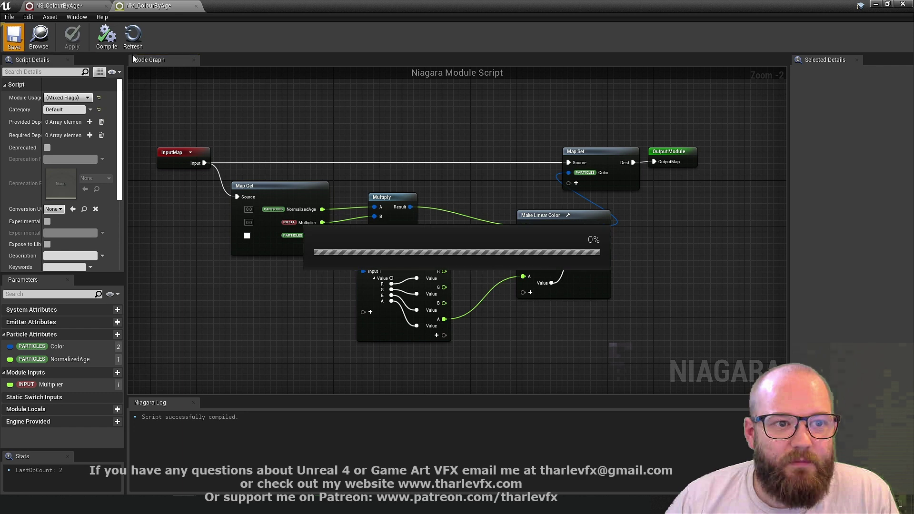
Step: Return to the NS_ColourByAge system and create a new scratch module in its Scratch Pad
{"action": "left_click", "coordinate": [65, 8]}
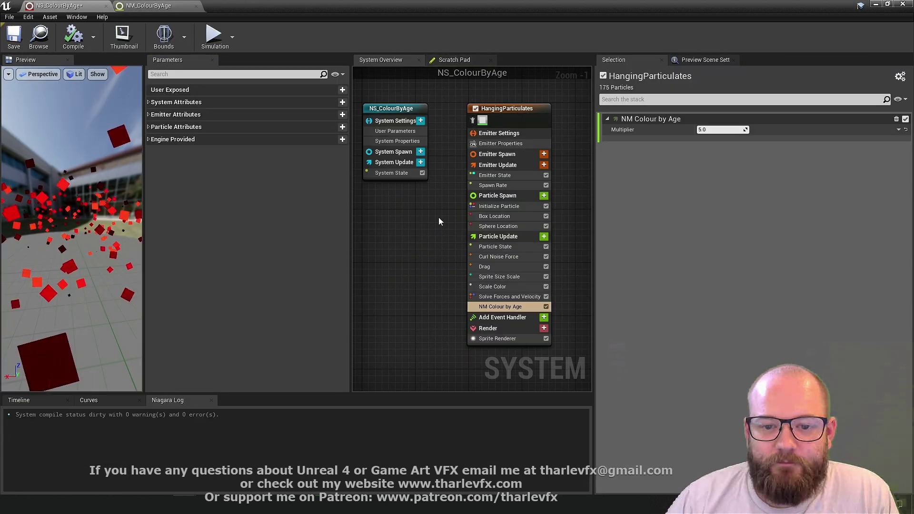
{"action": "left_click", "coordinate": [454, 60]}
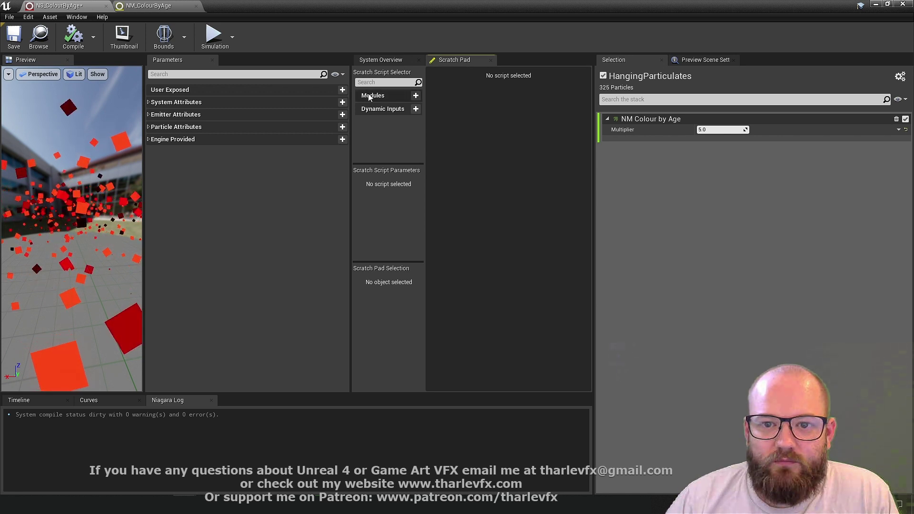
{"action": "left_click", "coordinate": [414, 96]}
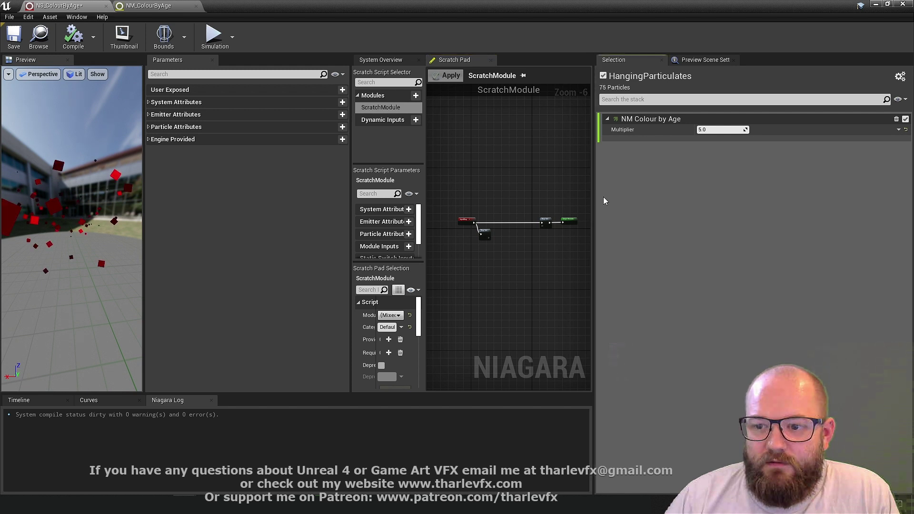
Step: Widen the Scratch Pad graph area by narrowing the neighbouring panels, and bring all nodes of ScratchModule into view
{"action": "left_click_drag", "start_coordinate": [594, 197], "coordinate": [641, 197]}
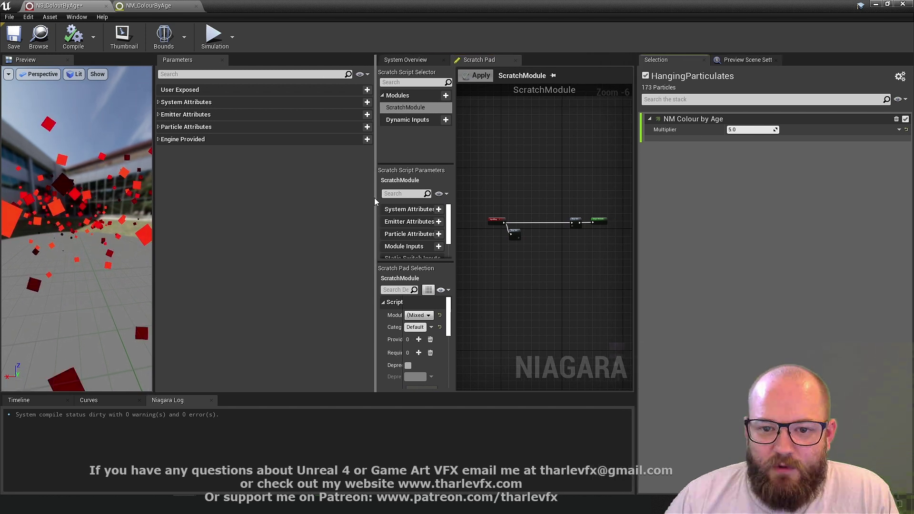
{"action": "left_click_drag", "start_coordinate": [375, 198], "coordinate": [303, 198]}
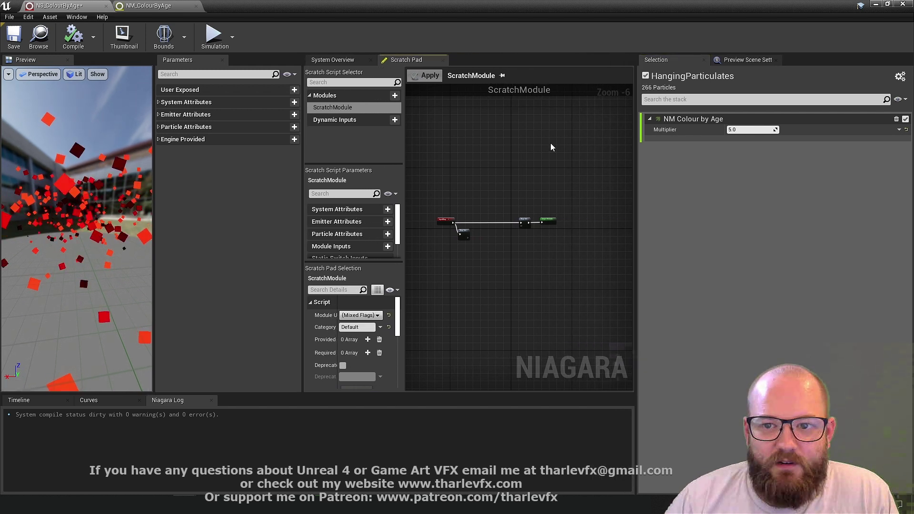
{"action": "scroll", "coordinate": [444, 237], "scroll_direction": "up", "scroll_amount": 4}
{"action": "scroll", "coordinate": [559, 185], "scroll_direction": "down", "scroll_amount": 3}
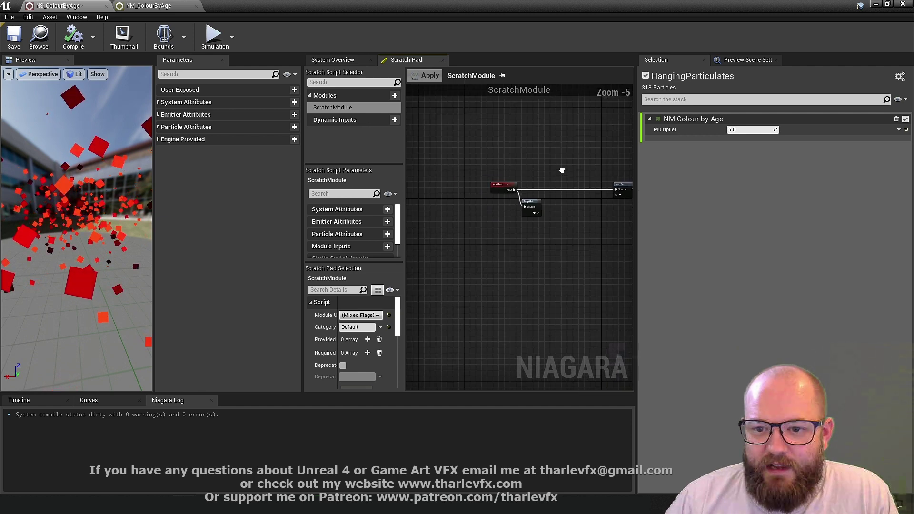
{"action": "right_click_drag", "start_coordinate": [562, 171], "coordinate": [507, 197]}
{"action": "left_click_drag", "start_coordinate": [602, 213], "coordinate": [607, 213]}
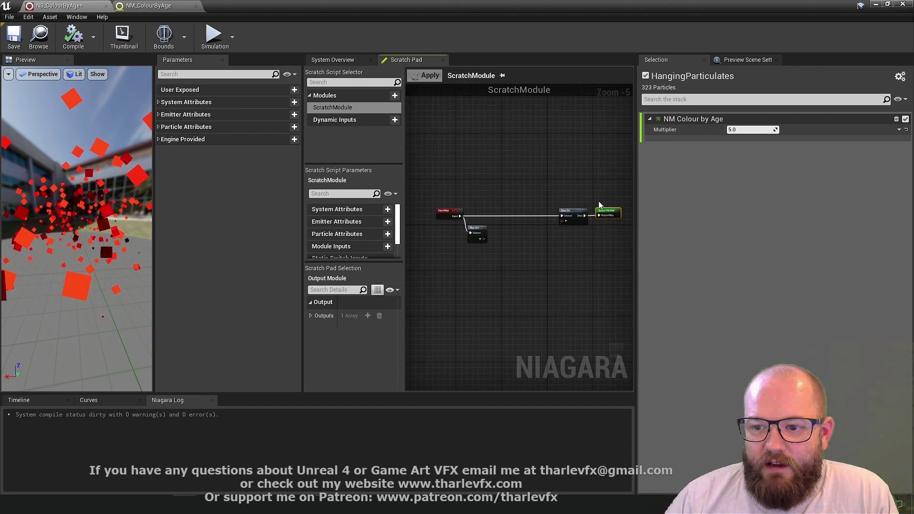
{"action": "left_click", "coordinate": [598, 201]}
Step: Compare the default ScratchModule graph with the NM_ColourByAge module script and check the system overview
{"action": "left_click", "coordinate": [153, 7]}
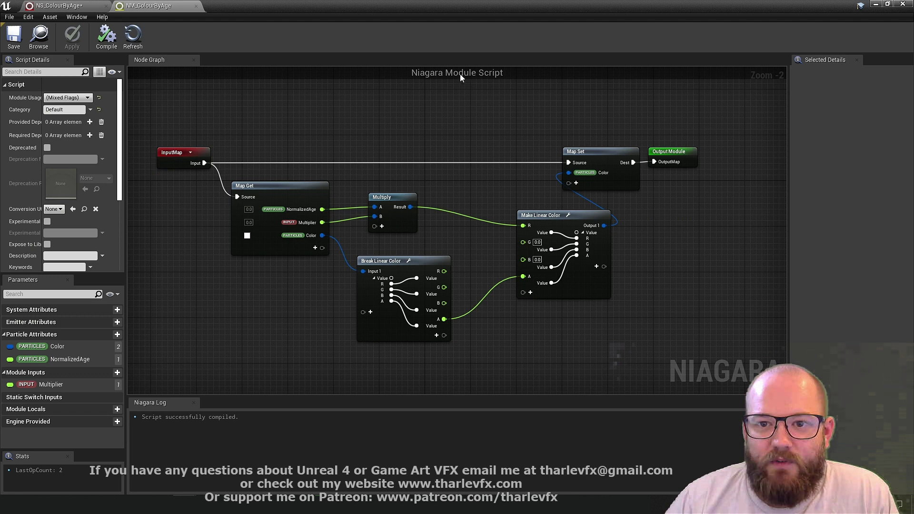
{"action": "left_click", "coordinate": [59, 5]}
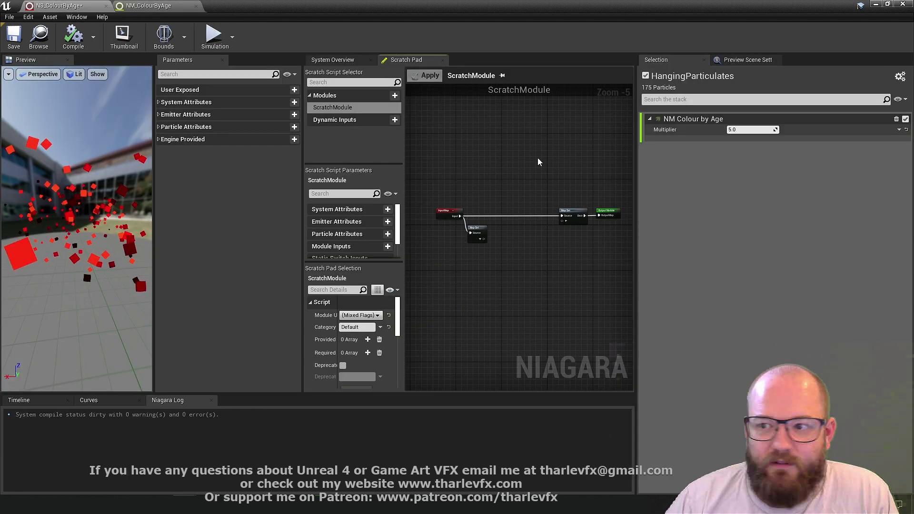
{"action": "right_click_drag", "start_coordinate": [460, 163], "coordinate": [446, 156]}
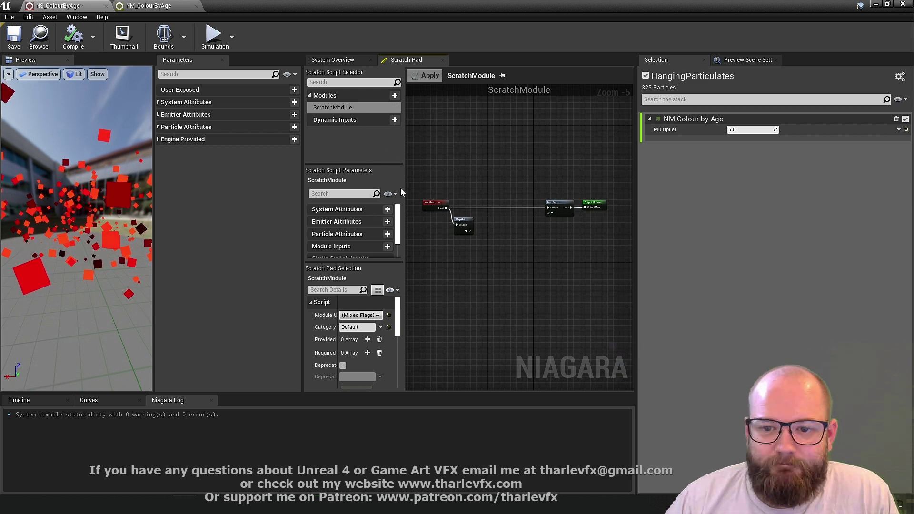
{"action": "left_click", "coordinate": [342, 59]}
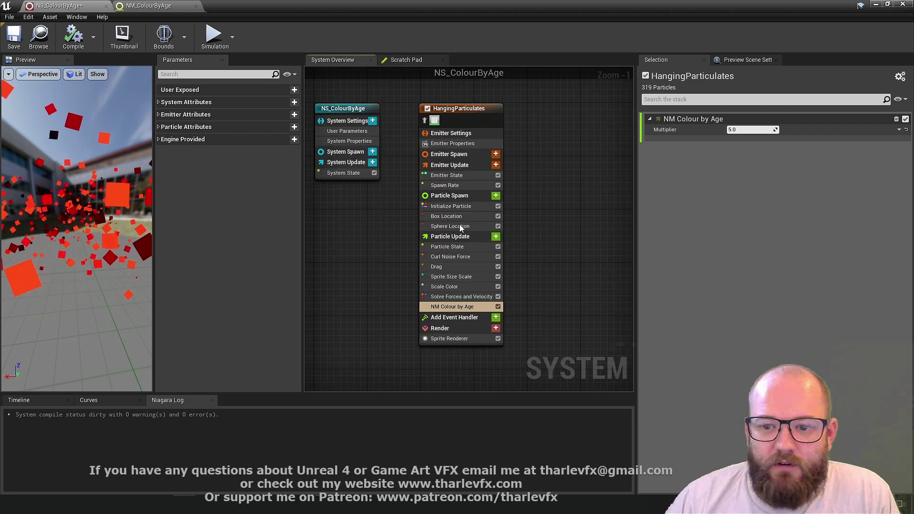
{"action": "left_click", "coordinate": [410, 59]}
{"action": "right_click_drag", "start_coordinate": [457, 214], "coordinate": [512, 191]}
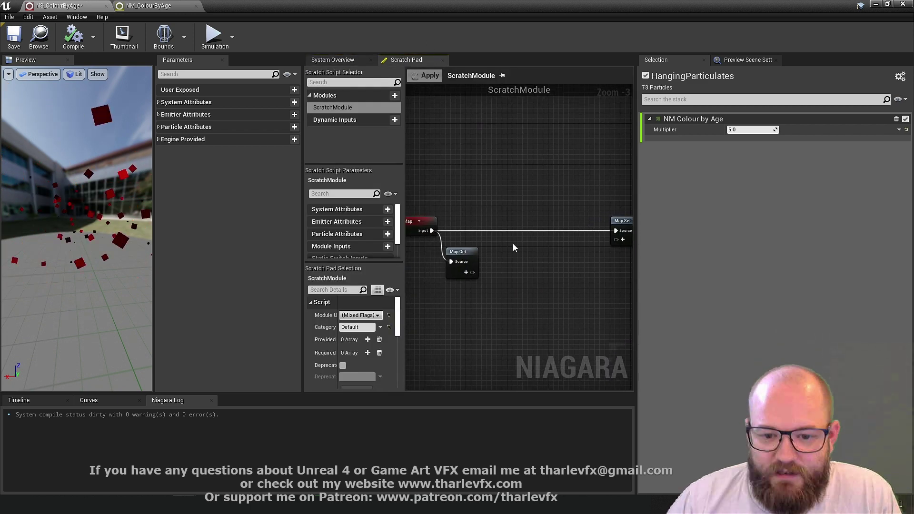
{"action": "right_click_drag", "start_coordinate": [470, 265], "coordinate": [461, 212]}
{"action": "left_click_drag", "start_coordinate": [617, 149], "coordinate": [464, 234]}
{"action": "left_click", "coordinate": [466, 164]}
{"action": "right_click_drag", "start_coordinate": [590, 191], "coordinate": [473, 181]}
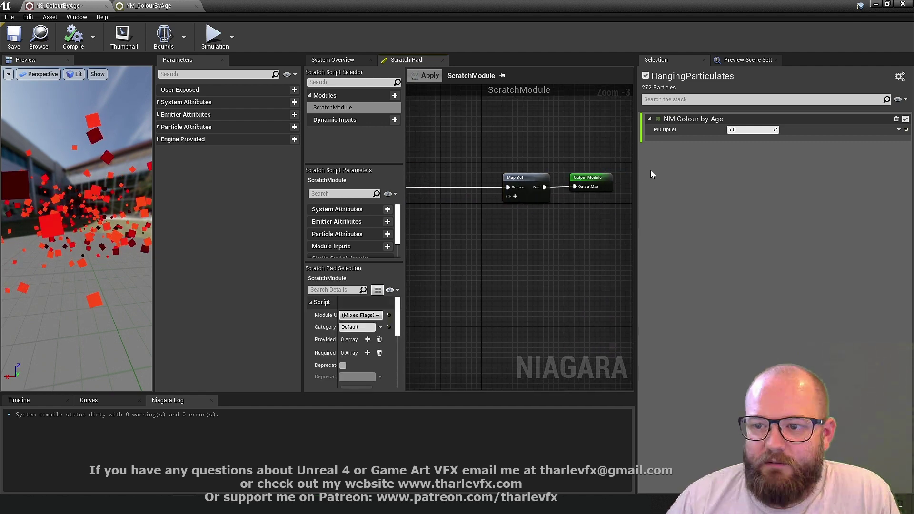
Step: Enlarge the Scratch Pad graph area further and check the option for creating an asset from ScratchModule
{"action": "left_click_drag", "start_coordinate": [636, 173], "coordinate": [809, 188]}
{"action": "right_click_drag", "start_coordinate": [604, 159], "coordinate": [641, 170]}
{"action": "right_click_drag", "start_coordinate": [569, 186], "coordinate": [670, 146]}
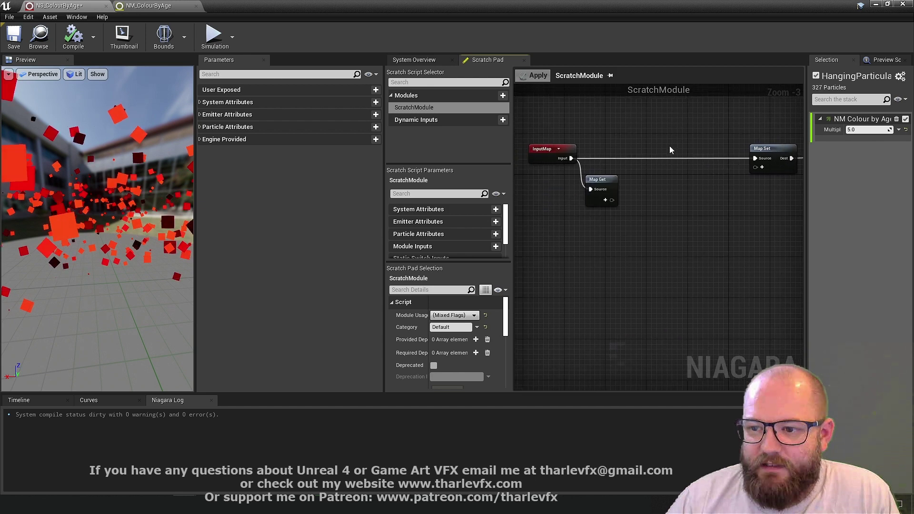
{"action": "scroll", "coordinate": [617, 204], "scroll_direction": "down", "scroll_amount": 1}
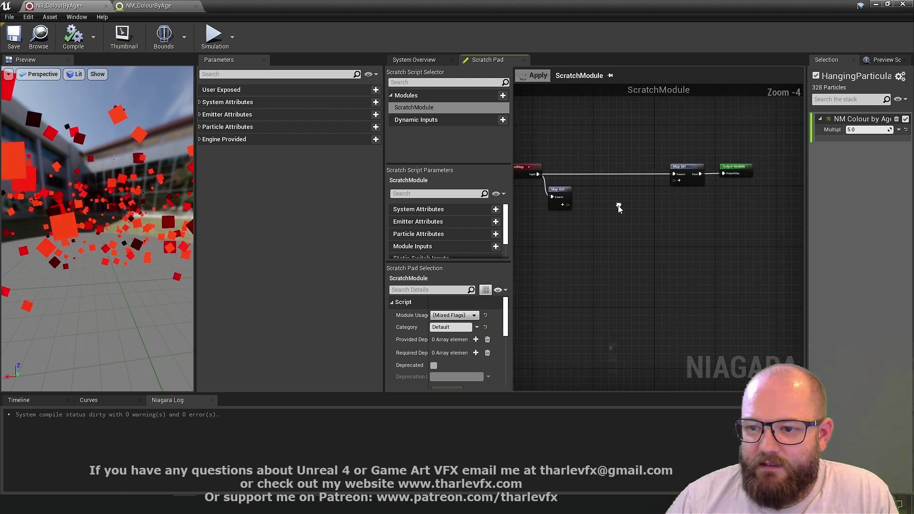
{"action": "right_click", "coordinate": [432, 109]}
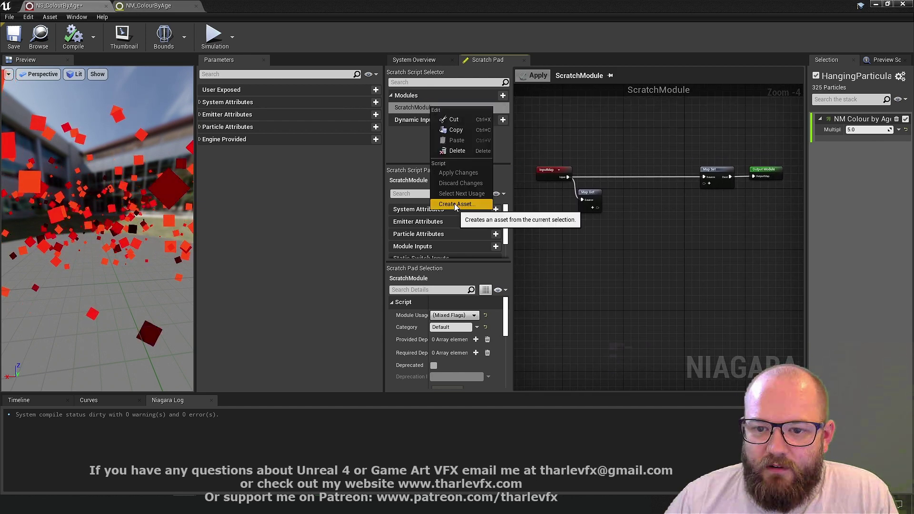
{"action": "left_click", "coordinate": [584, 199]}
{"action": "scroll", "coordinate": [588, 200], "scroll_direction": "up", "scroll_amount": 4}
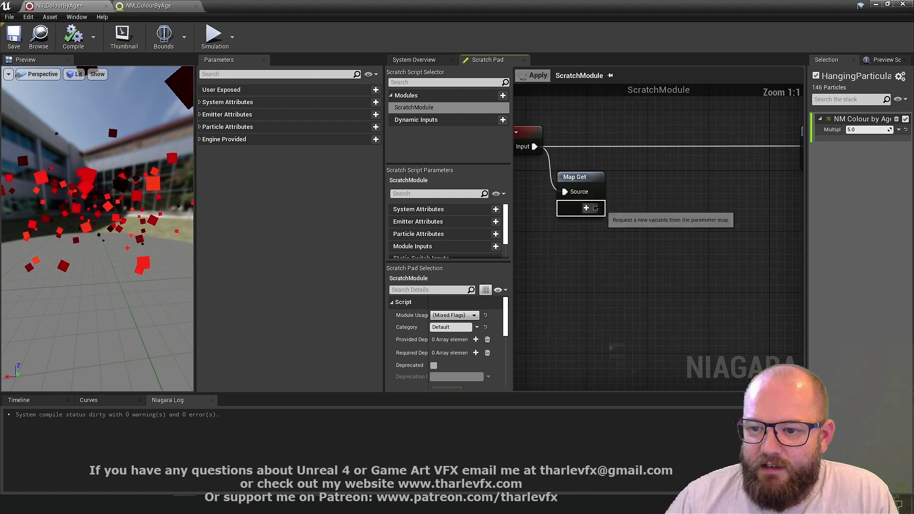
{"action": "left_click", "coordinate": [586, 208]}
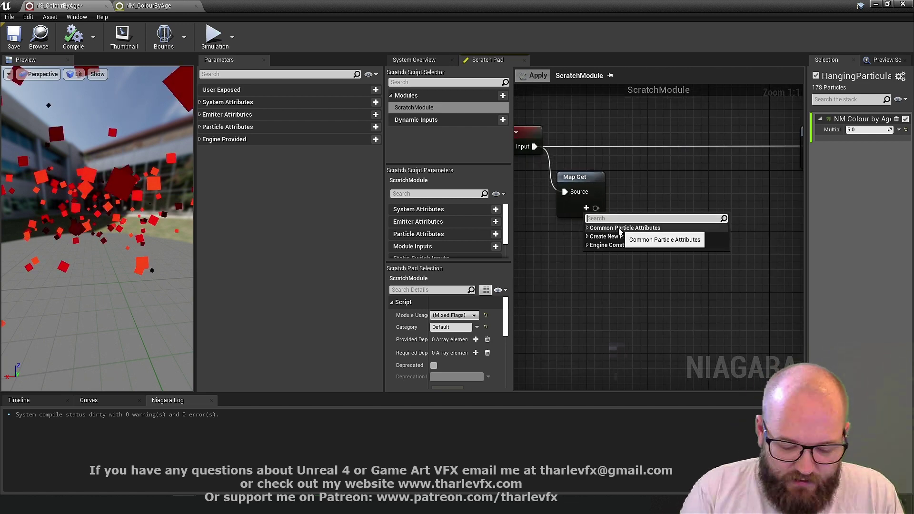
{"action": "type", "text": "age"}
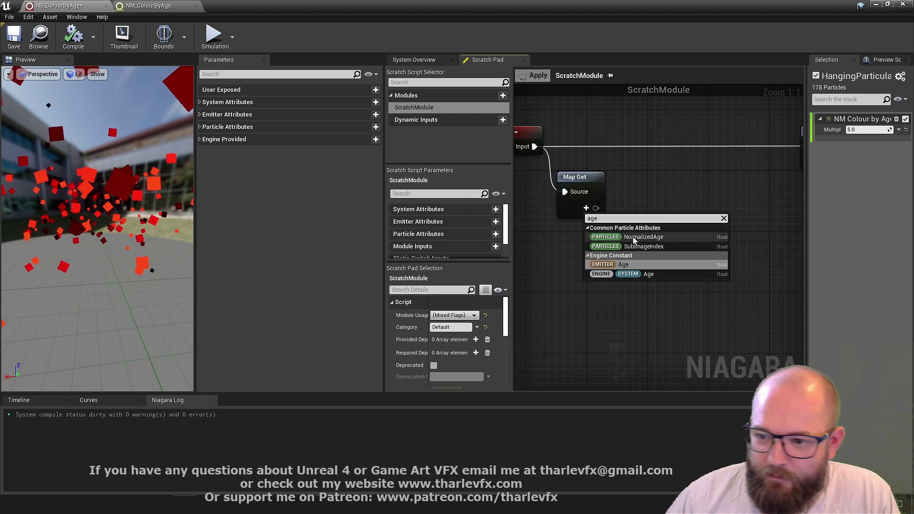
{"action": "left_click", "coordinate": [618, 266]}
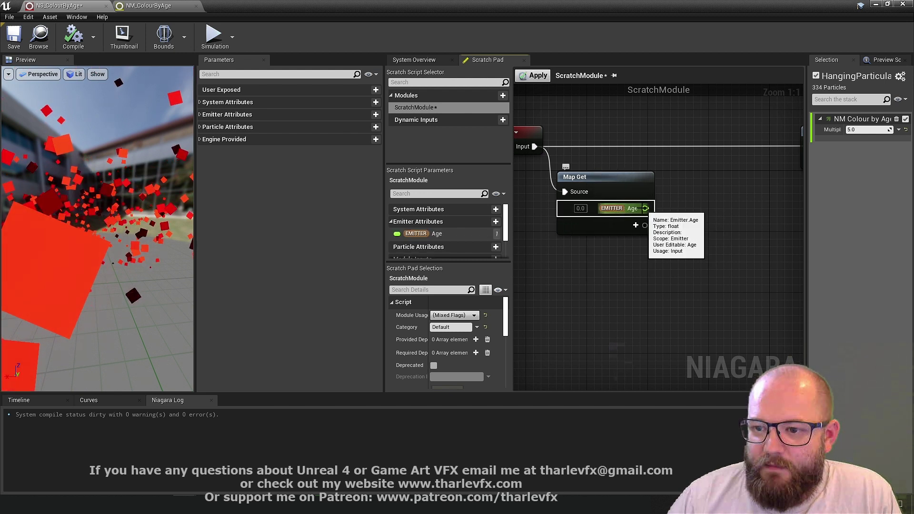
{"action": "right_click", "coordinate": [618, 210]}
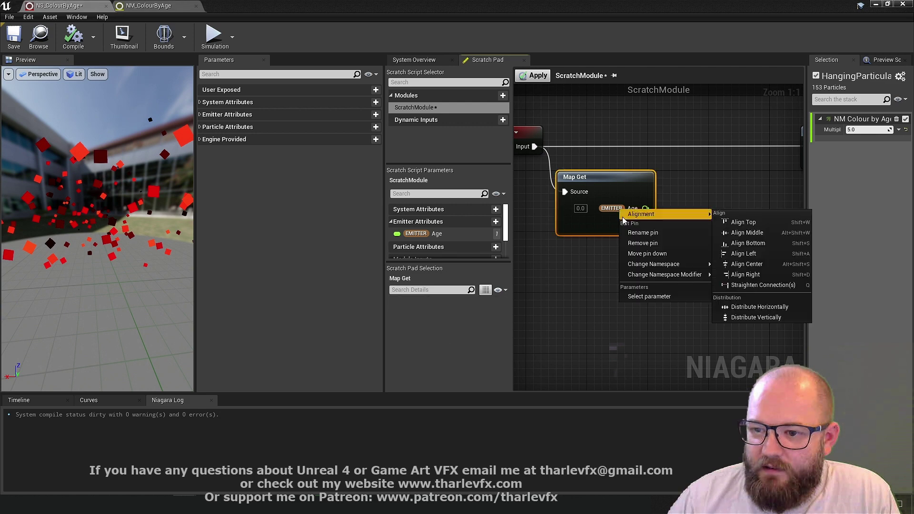
{"action": "left_click", "coordinate": [650, 251]}
Step: Add the Particles NormalizedAge attribute as an output of the scratch module's Map Get node
{"action": "left_click", "coordinate": [586, 207]}
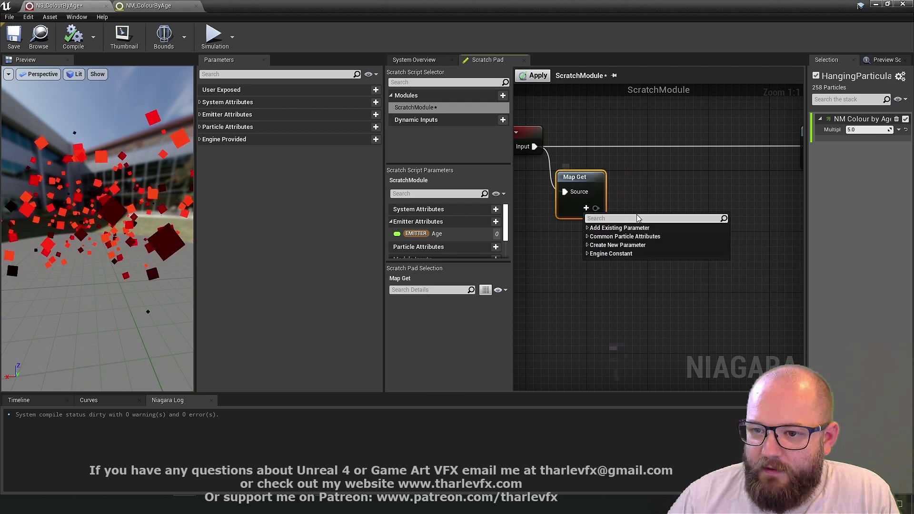
{"action": "type", "text": "age"}
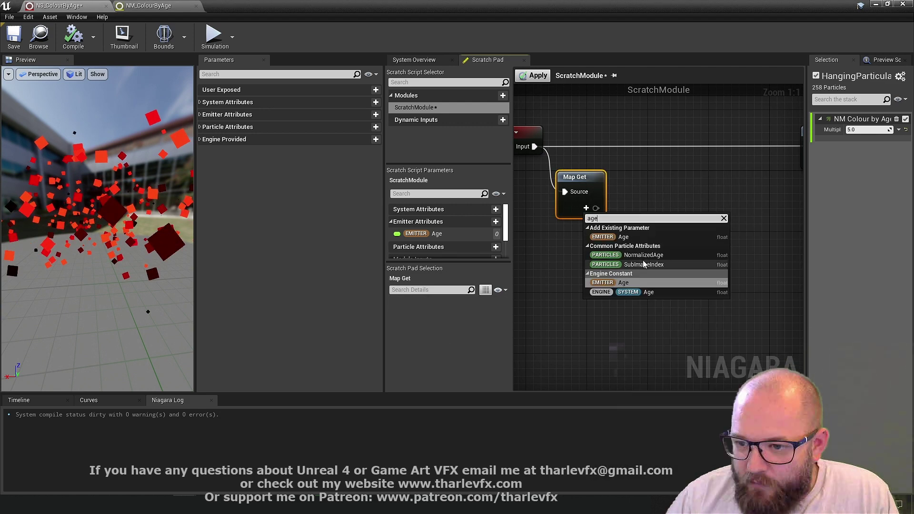
{"action": "left_click", "coordinate": [639, 255]}
Step: Add a new float input named Multiplier to the Map Get node
{"action": "left_click", "coordinate": [670, 225]}
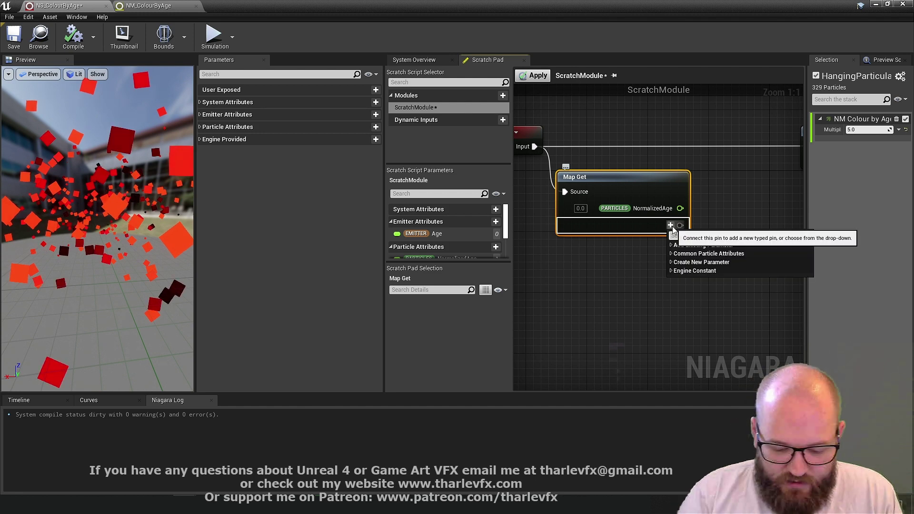
{"action": "type", "text": "float"}
{"action": "left_click", "coordinate": [713, 269]}
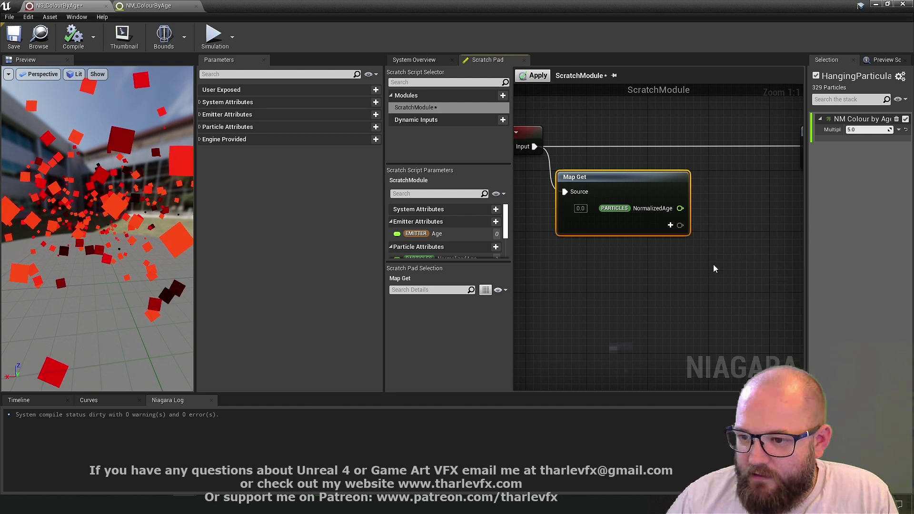
{"action": "left_click", "coordinate": [671, 226]}
{"action": "left_click", "coordinate": [686, 249]}
{"action": "type", "text": "M"}
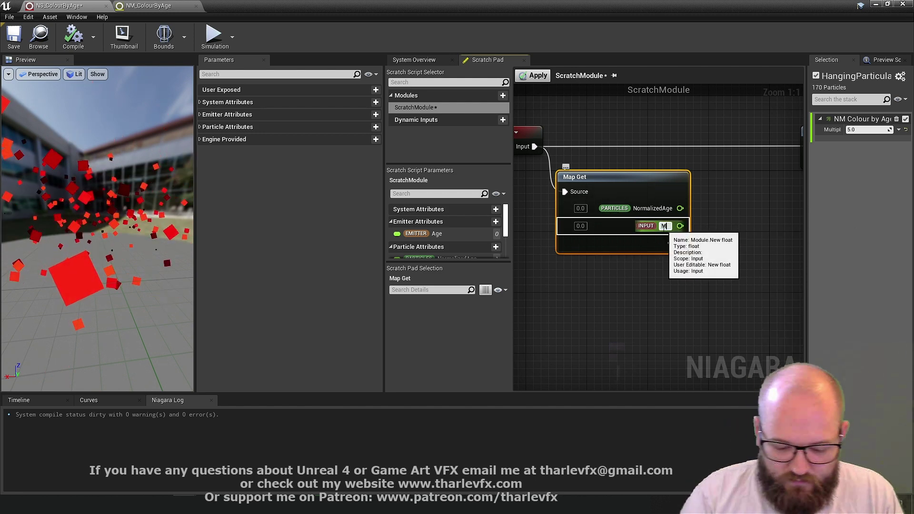
{"action": "type", "text": "ultiplier"}
{"action": "key", "text": "Return"}
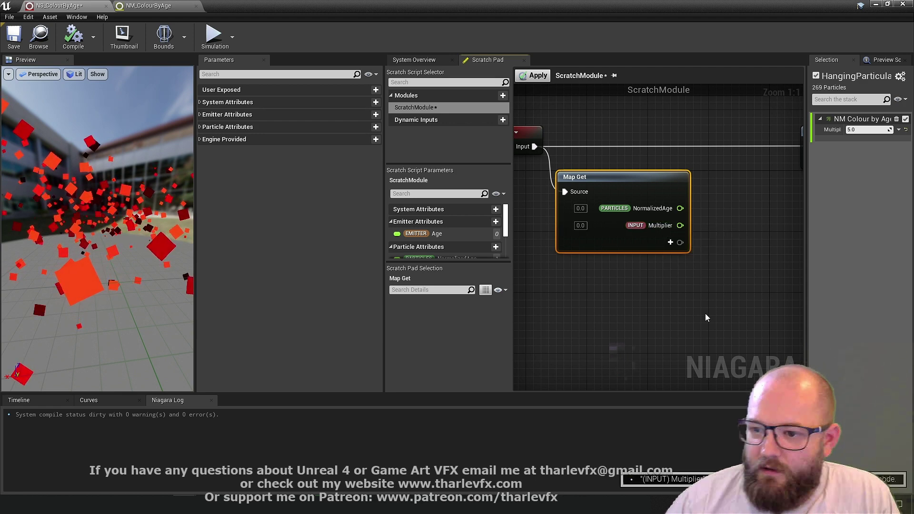
Step: Add the Particles Color attribute to the scratch module's Map Set node
{"action": "right_click_drag", "start_coordinate": [701, 286], "coordinate": [628, 277]}
{"action": "scroll", "coordinate": [713, 245], "scroll_direction": "down", "scroll_amount": 1}
{"action": "left_click", "coordinate": [716, 239]}
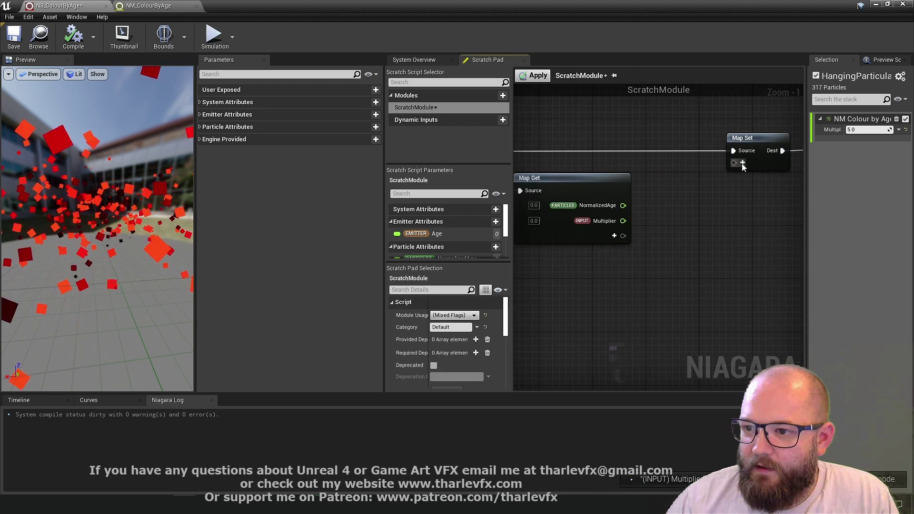
{"action": "left_click", "coordinate": [743, 163]}
{"action": "type", "text": "col"}
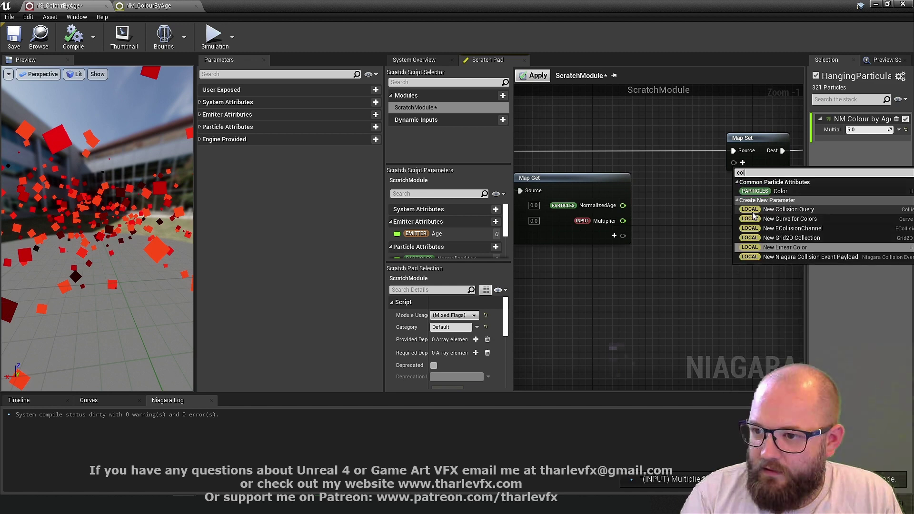
{"action": "left_click", "coordinate": [774, 192]}
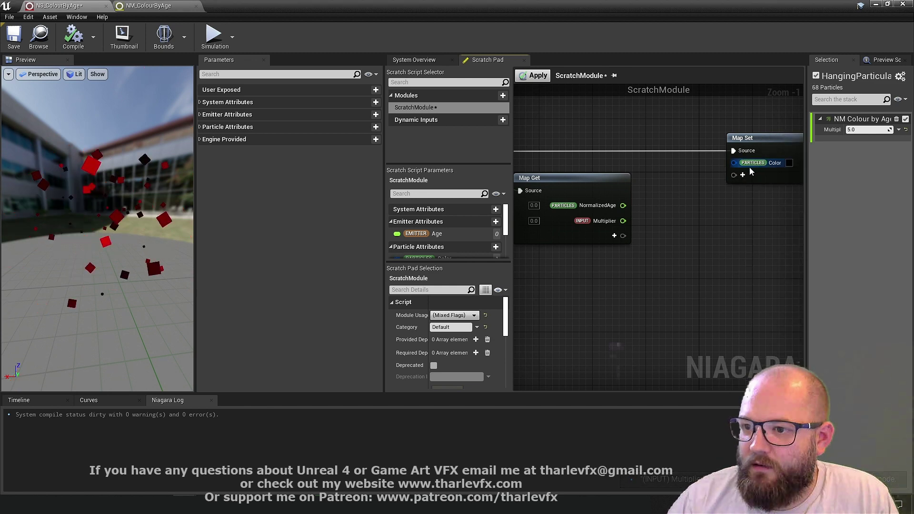
Step: Create a Make Linear Color node feeding the Particles Color input of the Map Set node
{"action": "left_click_drag", "start_coordinate": [733, 163], "coordinate": [715, 224]}
{"action": "type", "text": "break"}
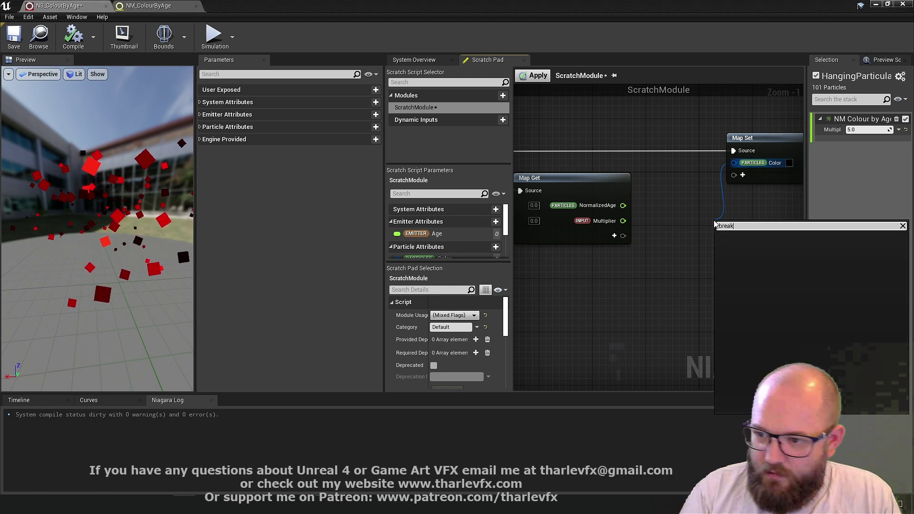
{"action": "key", "text": "BackSpace"}
{"action": "key", "text": "BackSpace"}
{"action": "key", "text": "BackSpace"}
{"action": "key", "text": "BackSpace"}
{"action": "key", "text": "BackSpace"}
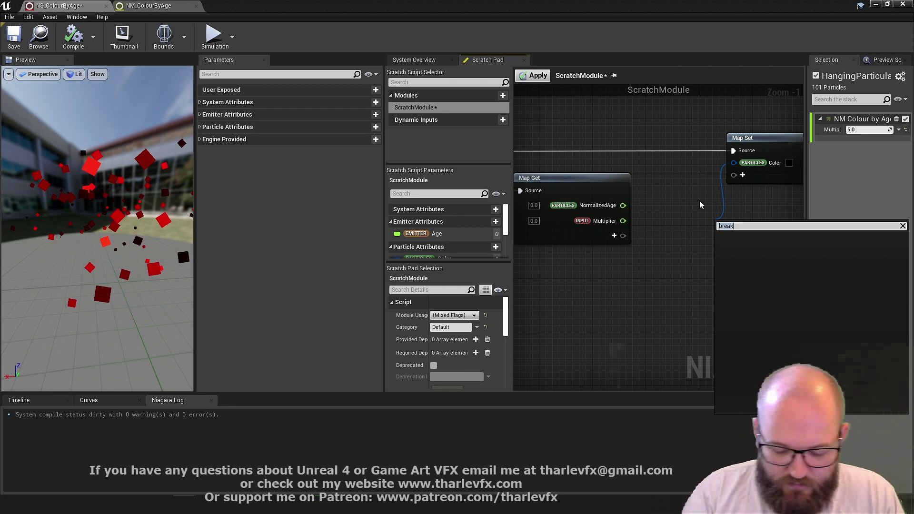
{"action": "type", "text": "make"}
{"action": "left_click", "coordinate": [752, 295]}
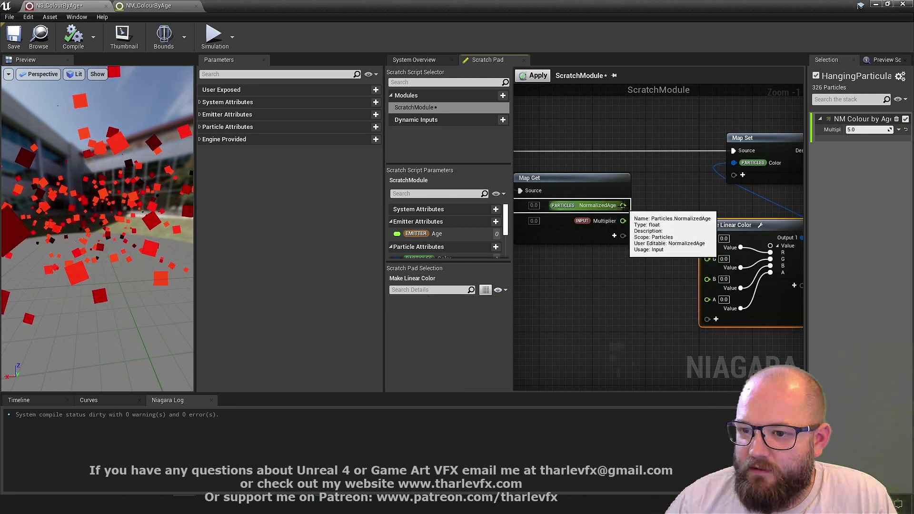
Step: Multiply NormalizedAge by the Multiplier input and connect the result to the B channel of Make Linear Color
{"action": "left_click_drag", "start_coordinate": [624, 205], "coordinate": [659, 206]}
{"action": "type", "text": "*"}
{"action": "left_click", "coordinate": [698, 282]}
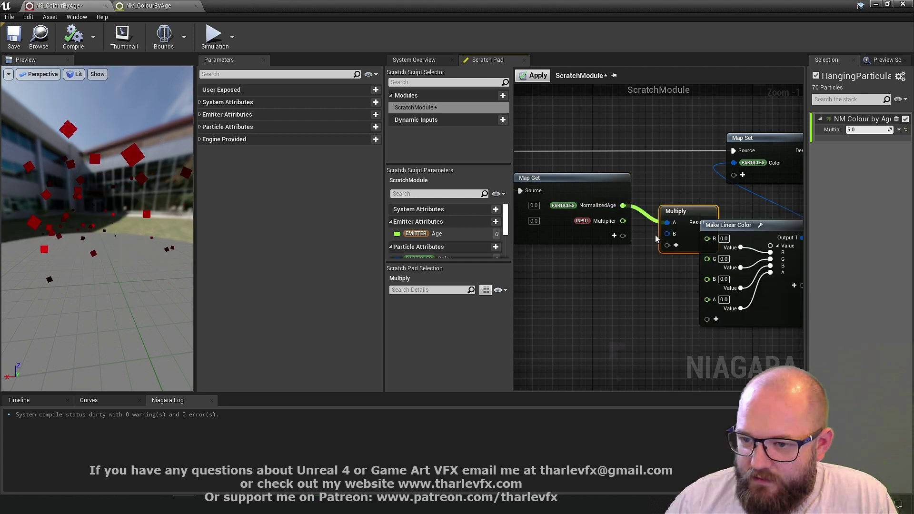
{"action": "left_click_drag", "start_coordinate": [596, 213], "coordinate": [608, 228]}
{"action": "left_click_drag", "start_coordinate": [710, 221], "coordinate": [708, 279]}
{"action": "left_click", "coordinate": [676, 276]}
{"action": "left_click_drag", "start_coordinate": [651, 192], "coordinate": [658, 193]}
{"action": "left_click", "coordinate": [642, 291]}
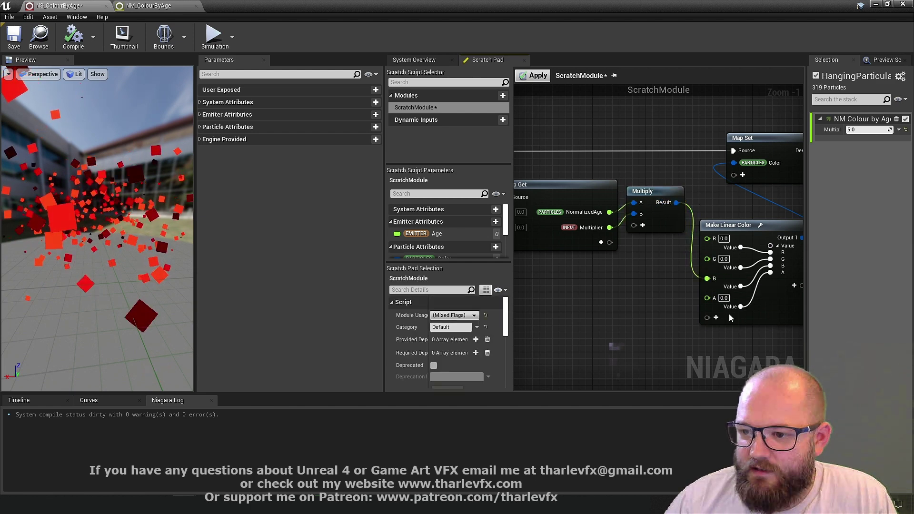
Step: Set the A channel of the Make Linear Color node to 1
{"action": "left_click", "coordinate": [725, 298]}
{"action": "type", "text": "1"}
{"action": "key", "text": "Return"}
Step: Move the InputMap and Map Get nodes further left in the graph and apply the ScratchModule changes
{"action": "scroll", "coordinate": [685, 175], "scroll_direction": "down", "scroll_amount": 4}
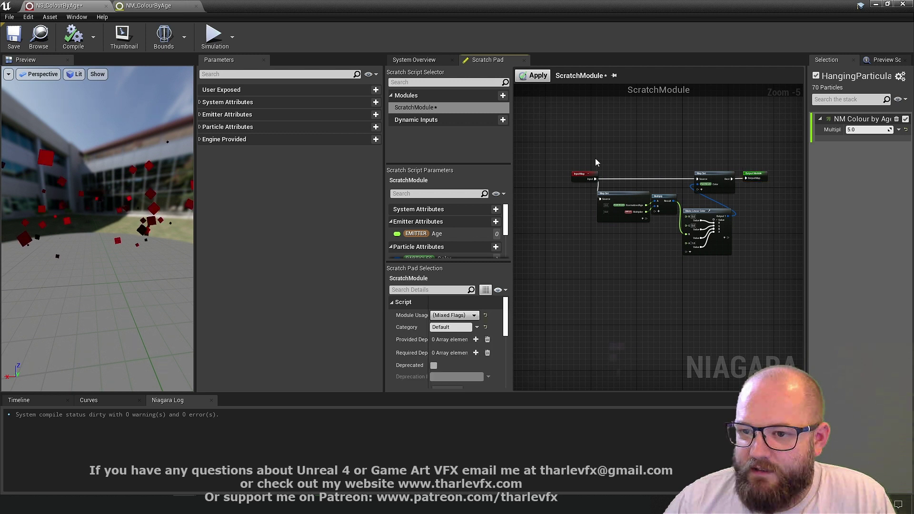
{"action": "left_click_drag", "start_coordinate": [596, 159], "coordinate": [623, 191]}
{"action": "left_click", "coordinate": [586, 163]}
{"action": "left_click_drag", "start_coordinate": [576, 173], "coordinate": [564, 174]}
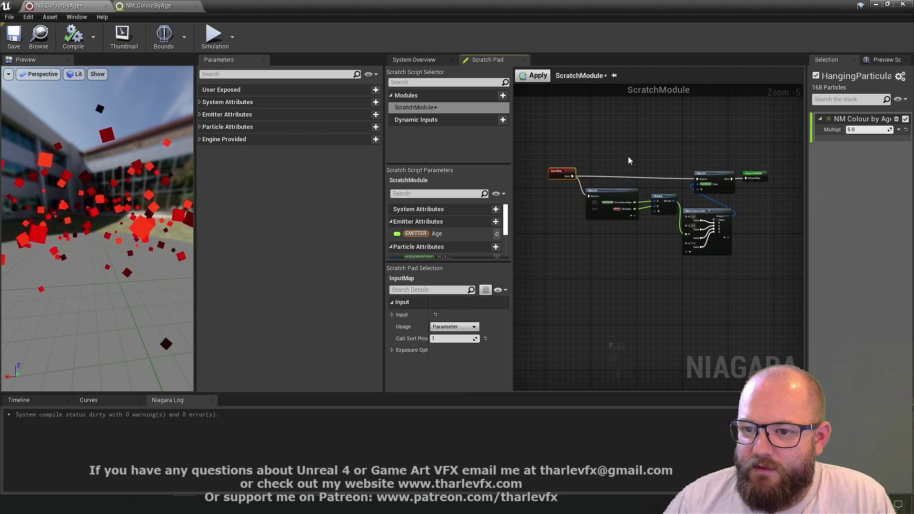
{"action": "left_click", "coordinate": [628, 160]}
{"action": "left_click", "coordinate": [534, 76]}
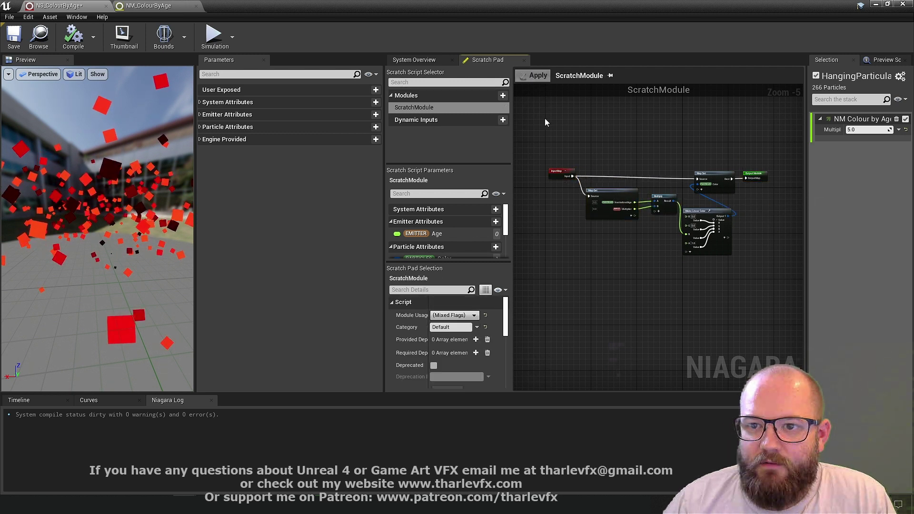
Step: Add the existing Scratch Module to the HangingParticulates emitter's Particle Update stack and disable the NM Colour by Age module
{"action": "left_click", "coordinate": [414, 60]}
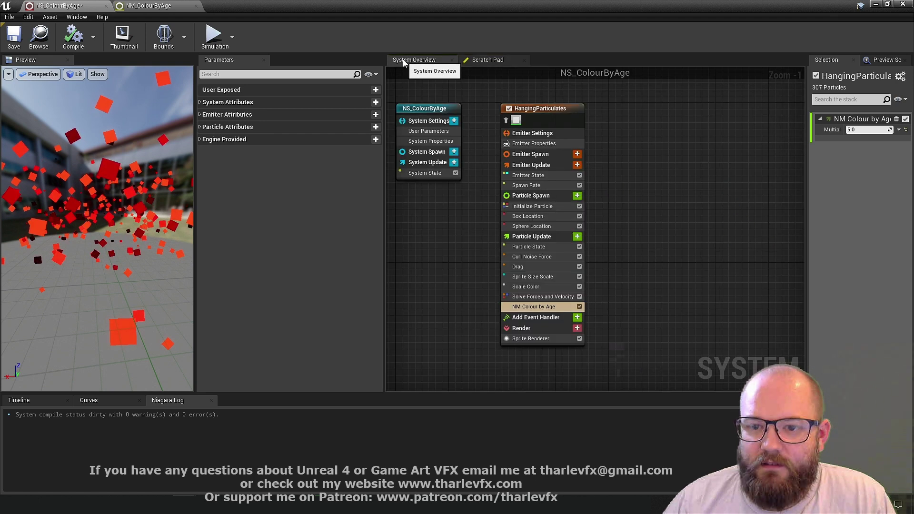
{"action": "left_click", "coordinate": [543, 237]}
{"action": "left_click", "coordinate": [578, 237]}
{"action": "type", "text": "scr"}
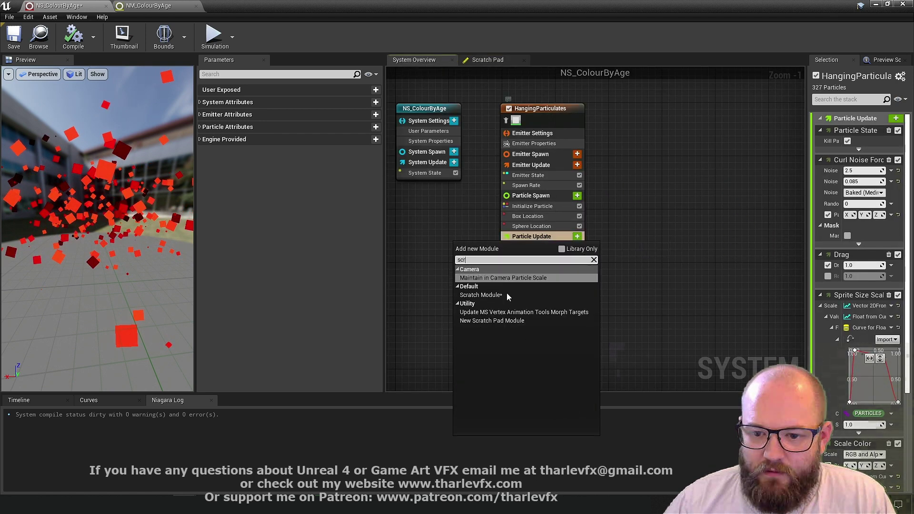
{"action": "left_click", "coordinate": [507, 294]}
{"action": "left_click", "coordinate": [579, 307]}
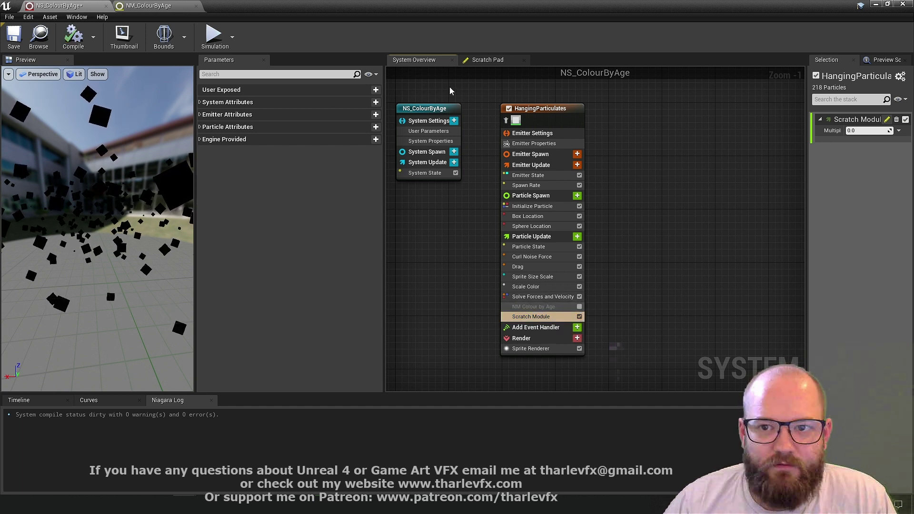
Step: Set the Multiplier of the Scratch Module in the Particle Update stack to 1.0
{"action": "left_click", "coordinate": [488, 60]}
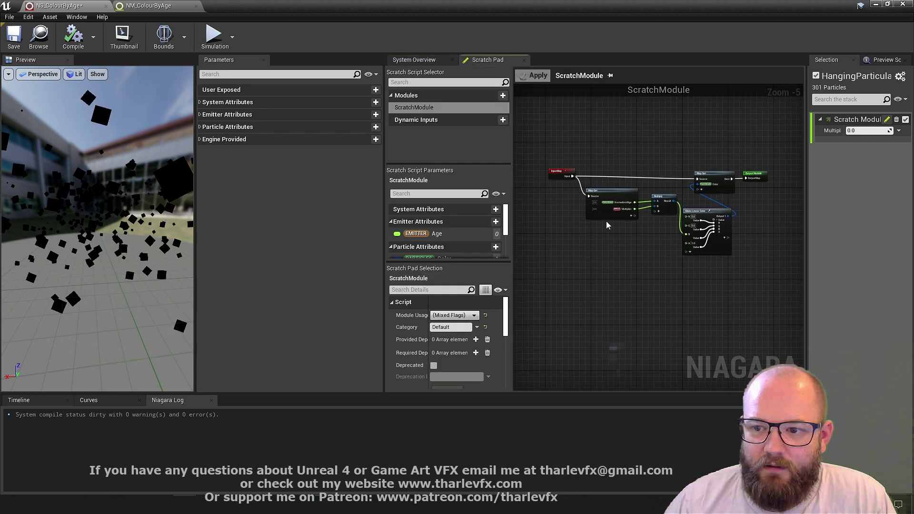
{"action": "scroll", "coordinate": [607, 226], "scroll_direction": "up", "scroll_amount": 2}
{"action": "left_click", "coordinate": [407, 60]}
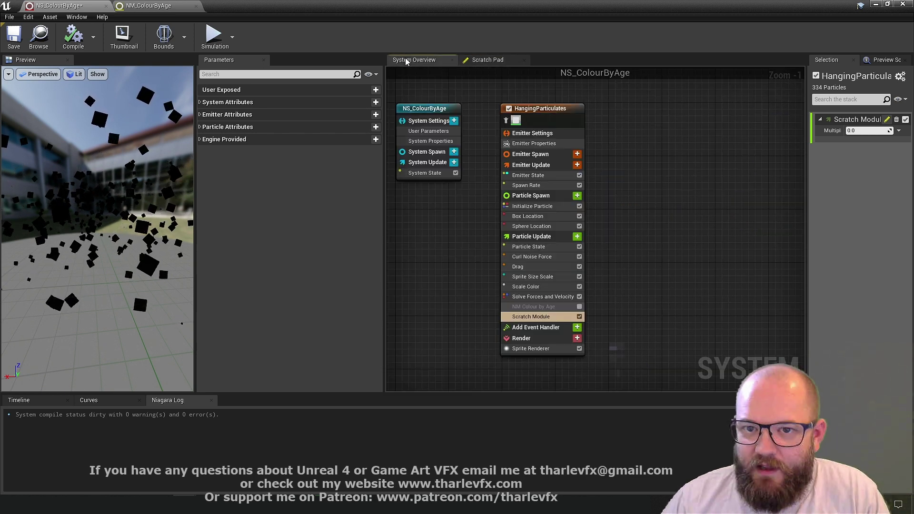
{"action": "left_click", "coordinate": [868, 130]}
{"action": "type", "text": "1"}
{"action": "key", "text": "Return"}
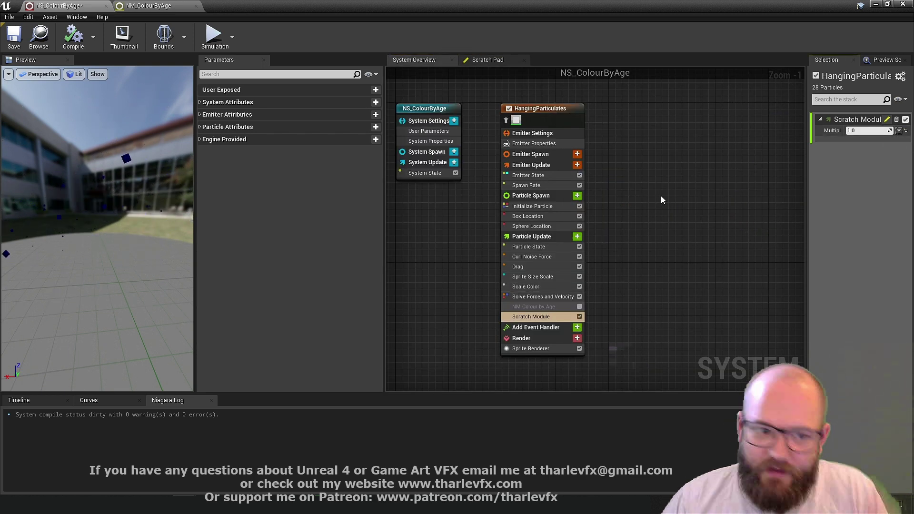
Step: Create an asset from ScratchModule, saving it as NM_BlueFromAge in the tharlevfxTutorials/Niagara folder
{"action": "left_click", "coordinate": [487, 60]}
{"action": "right_click_drag", "start_coordinate": [735, 183], "coordinate": [643, 224]}
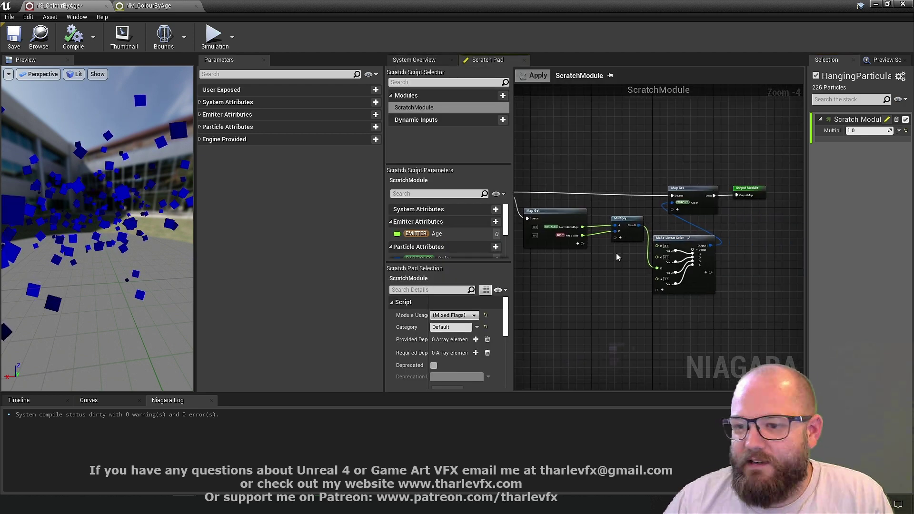
{"action": "left_click", "coordinate": [418, 60]}
{"action": "left_click", "coordinate": [544, 317]}
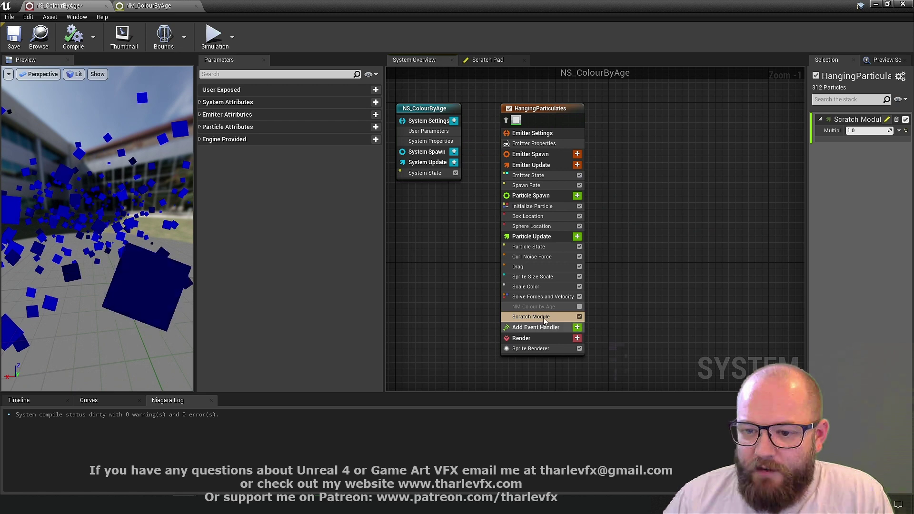
{"action": "left_click", "coordinate": [486, 59]}
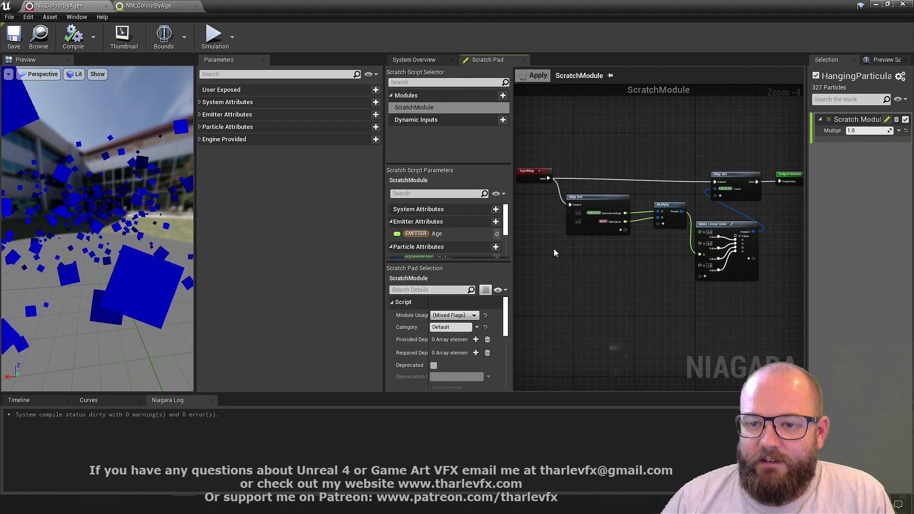
{"action": "right_click", "coordinate": [430, 109]}
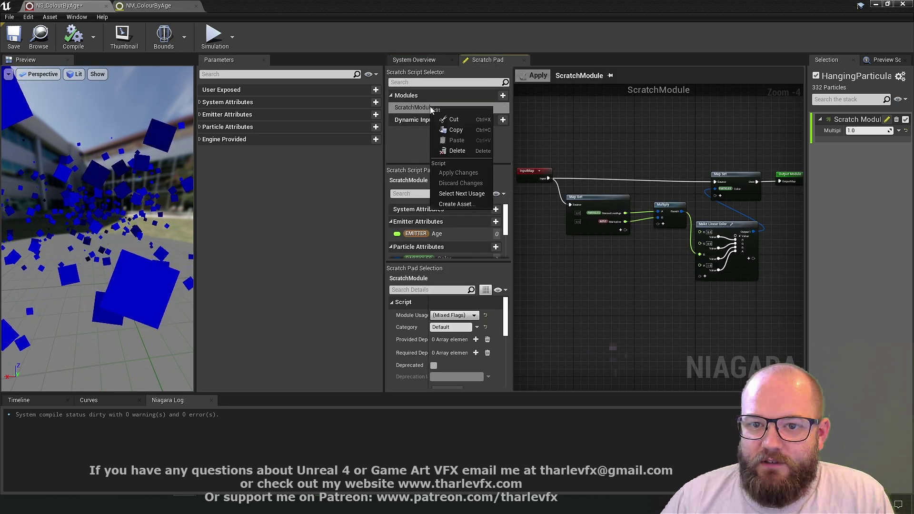
{"action": "left_click", "coordinate": [458, 204]}
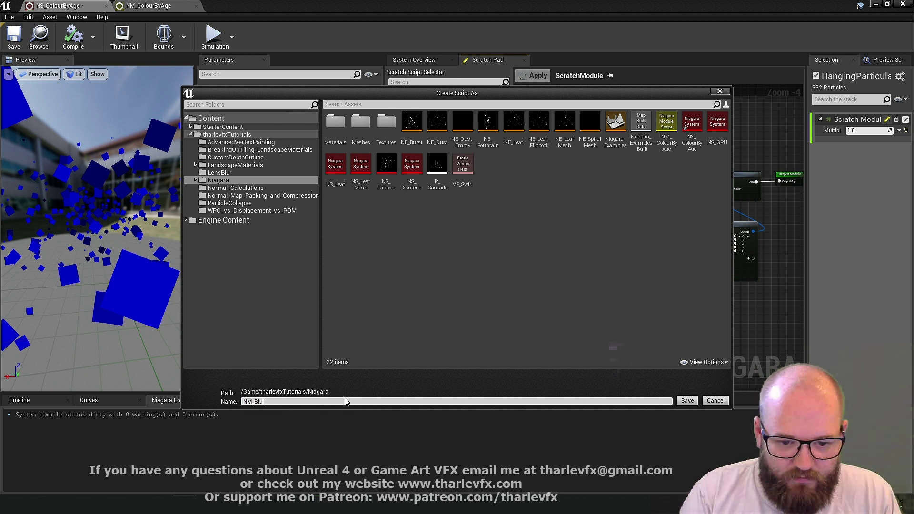
{"action": "key", "text": "Return"}
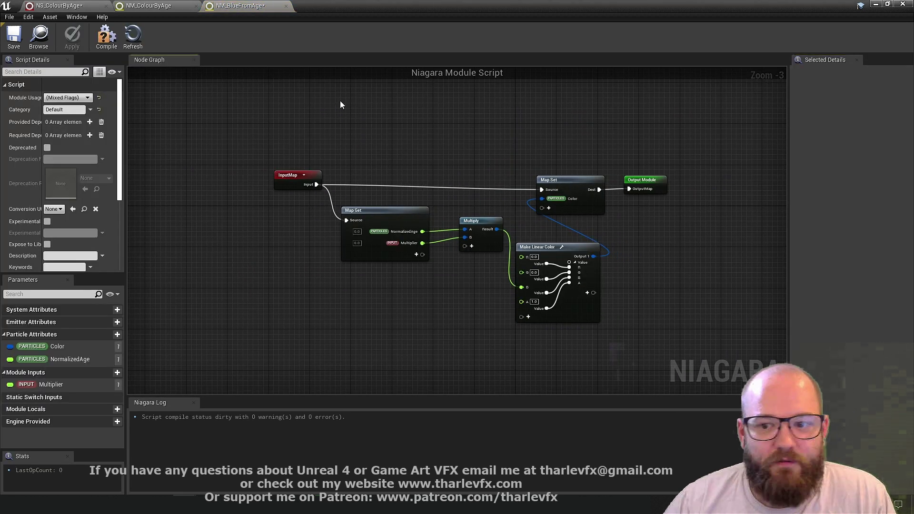
Step: Examine the NM_BlueFromAge node graph and compare it with the NM_ColourByAge module graph
{"action": "right_click_drag", "start_coordinate": [429, 166], "coordinate": [411, 174]}
{"action": "left_click_drag", "start_coordinate": [200, 145], "coordinate": [610, 334]}
{"action": "left_click", "coordinate": [437, 145]}
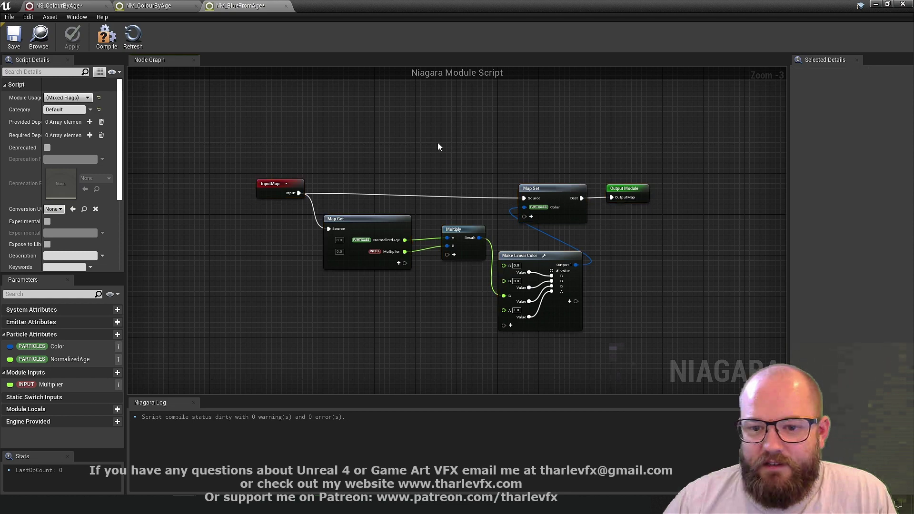
{"action": "left_click", "coordinate": [163, 4]}
{"action": "left_click", "coordinate": [64, 3]}
{"action": "left_click", "coordinate": [262, 6]}
{"action": "left_click", "coordinate": [159, 5]}
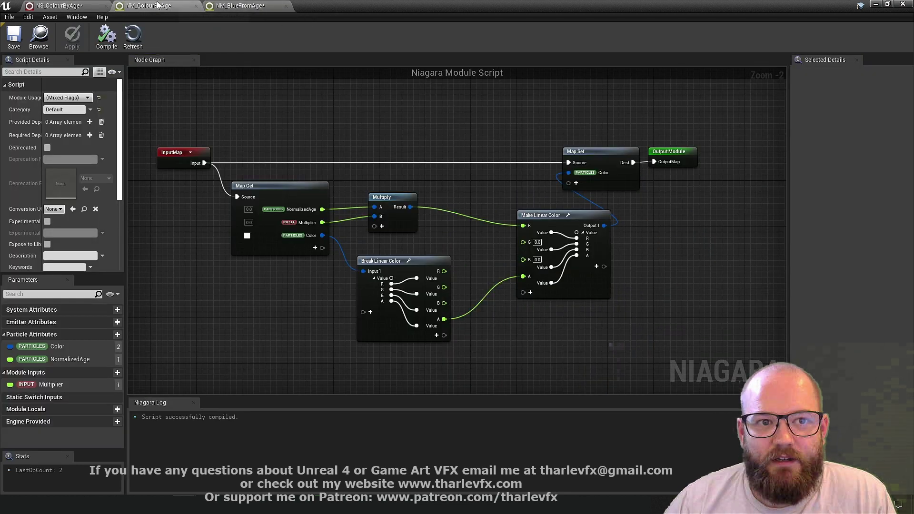
{"action": "left_click", "coordinate": [65, 5]}
Step: Close the asset editor window, reopen NS_ColourByAge from the Niagara folder and delete Scratch Module from Particle Update
{"action": "left_click", "coordinate": [900, 4]}
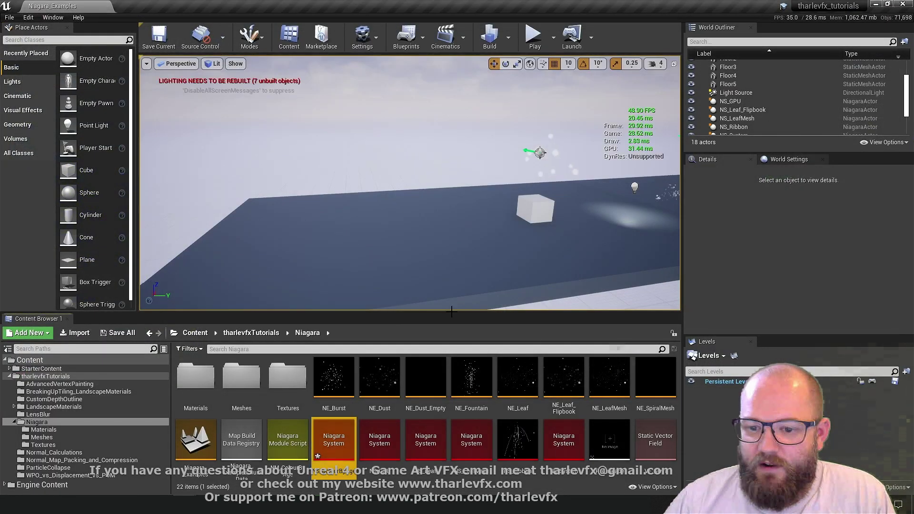
{"action": "double_click", "coordinate": [328, 447]}
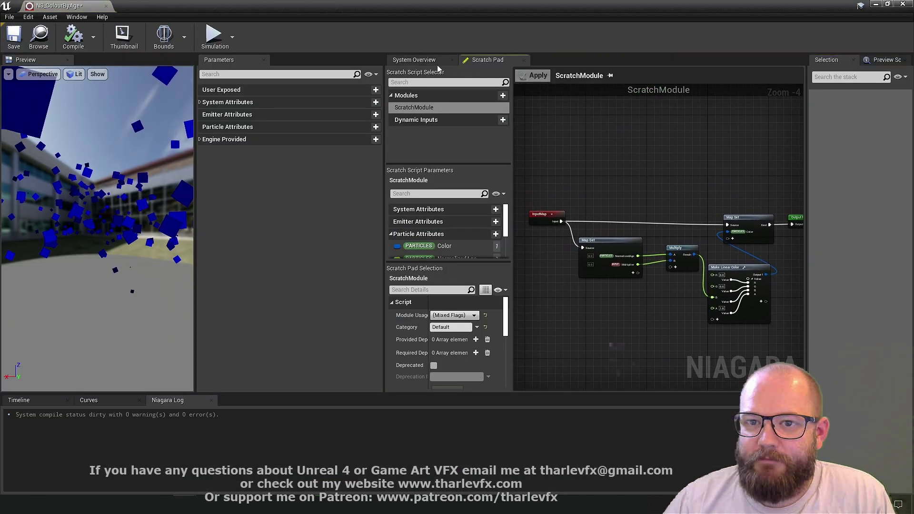
{"action": "left_click", "coordinate": [414, 59]}
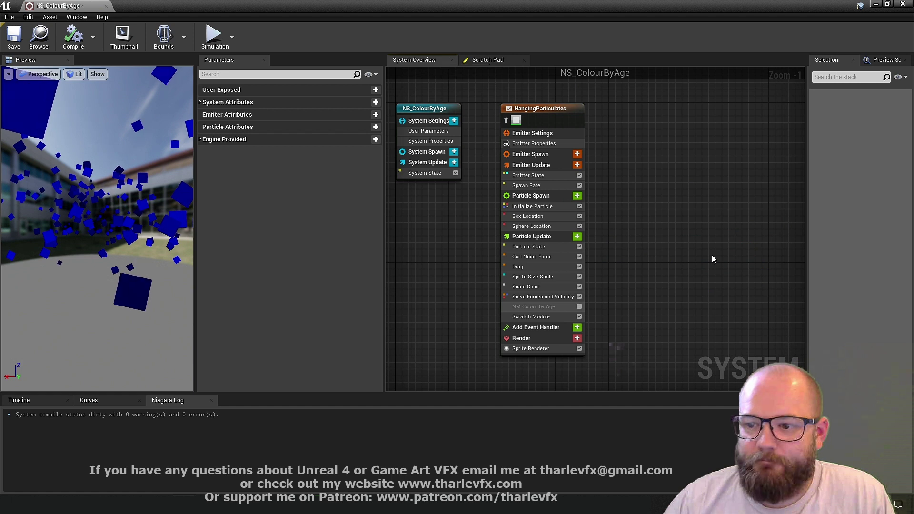
{"action": "left_click", "coordinate": [550, 316]}
{"action": "key", "text": "Delete"}
Step: Add the NM Blue from Age module to Particle Update and set its Multiplier to 1.0
{"action": "left_click", "coordinate": [578, 237]}
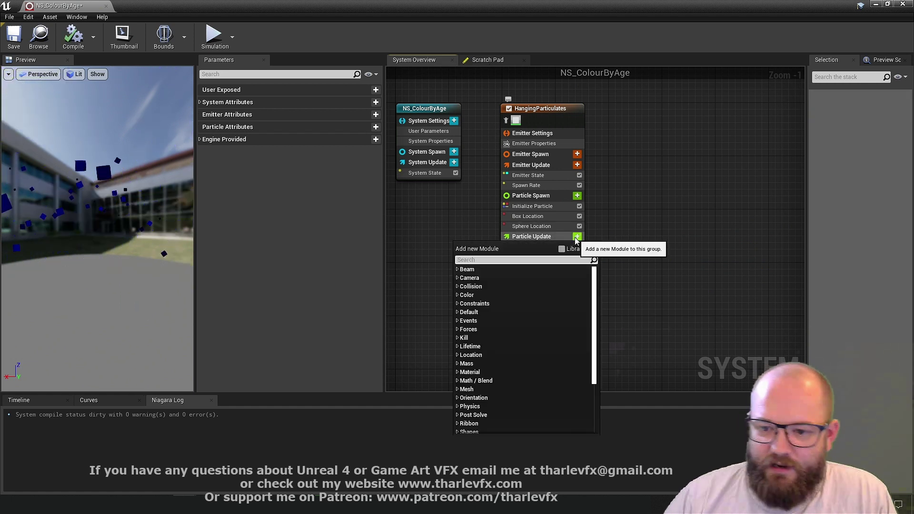
{"action": "type", "text": "nm"}
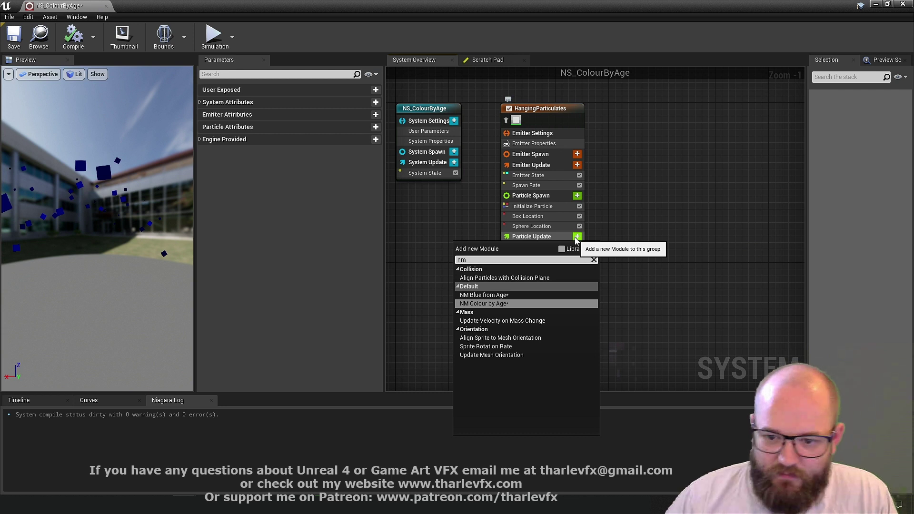
{"action": "left_click", "coordinate": [490, 295]}
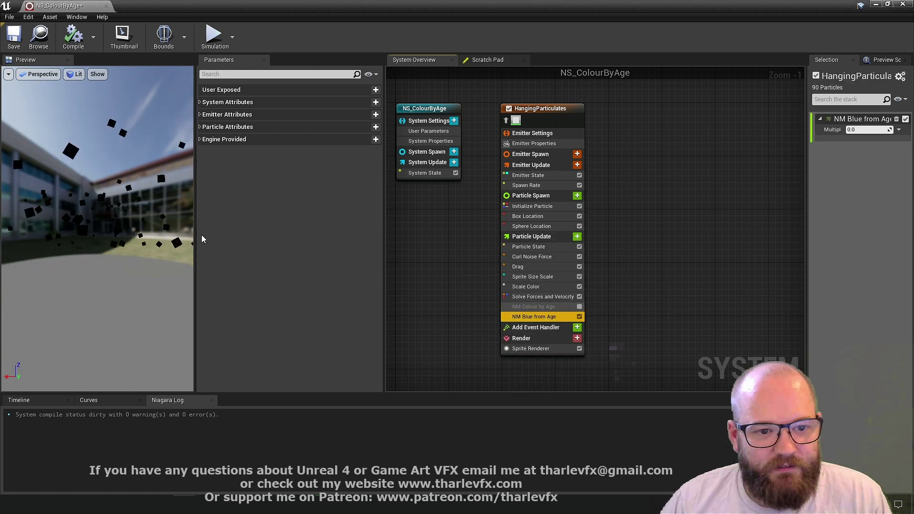
{"action": "left_click", "coordinate": [868, 129]}
{"action": "type", "text": "1"}
{"action": "key", "text": "Return"}
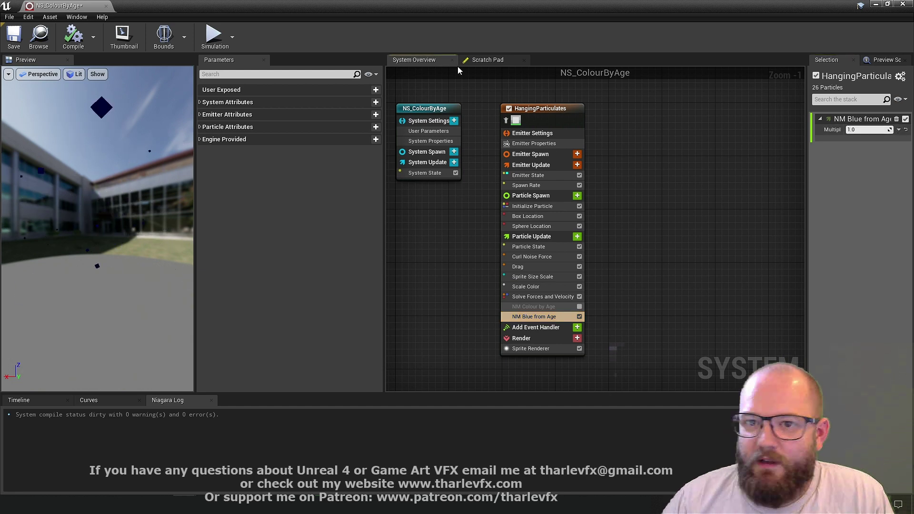
Step: Set the default value of the Multiplier input in NM_BlueFromAge to 1.0, compile and save the module, and close it
{"action": "double_click", "coordinate": [533, 316]}
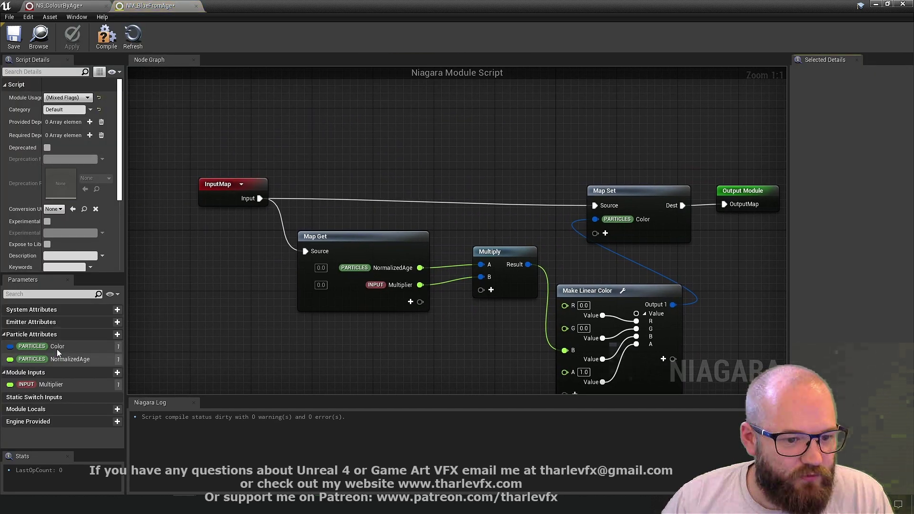
{"action": "left_click", "coordinate": [54, 384]}
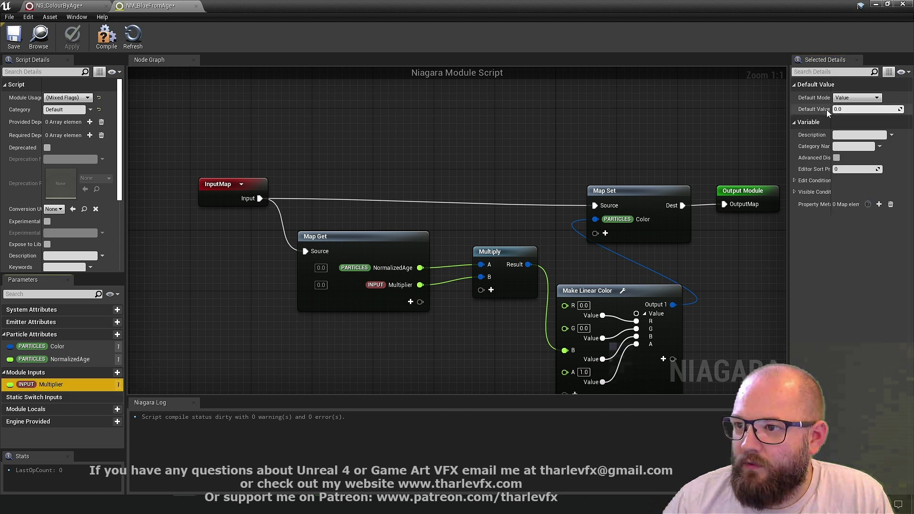
{"action": "left_click", "coordinate": [854, 110]}
{"action": "type", "text": "1"}
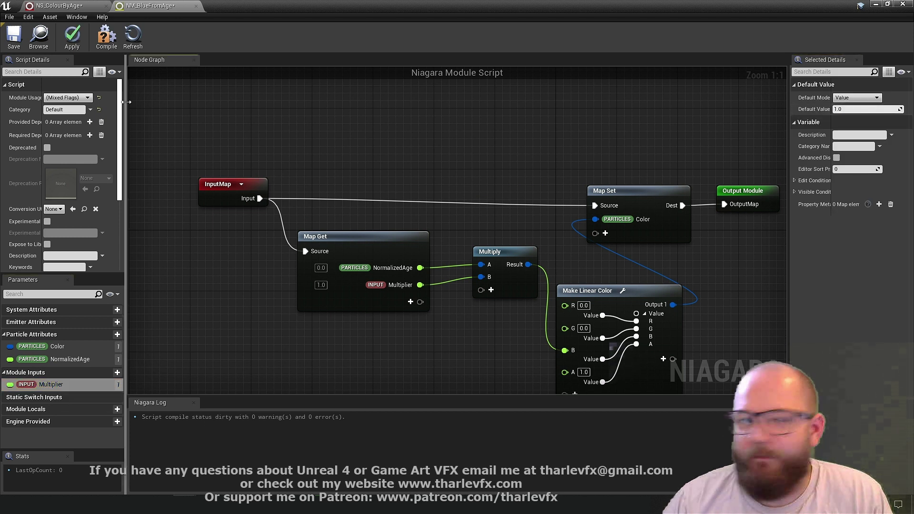
{"action": "left_click", "coordinate": [107, 36]}
{"action": "left_click", "coordinate": [5, 42]}
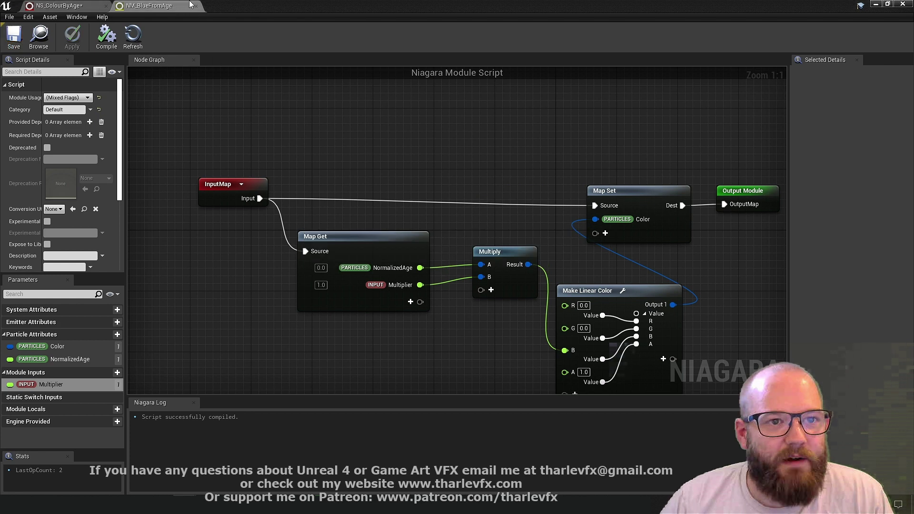
{"action": "left_click", "coordinate": [196, 6]}
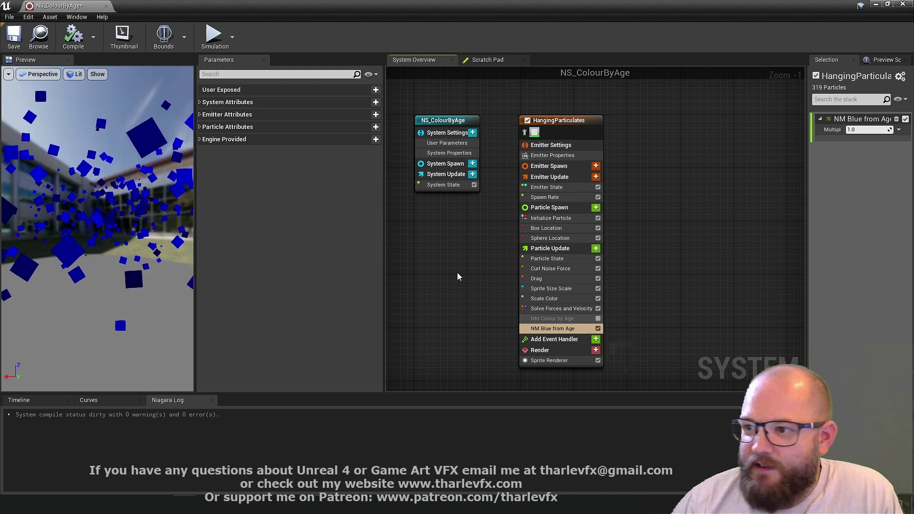
{"action": "left_click", "coordinate": [489, 60]}
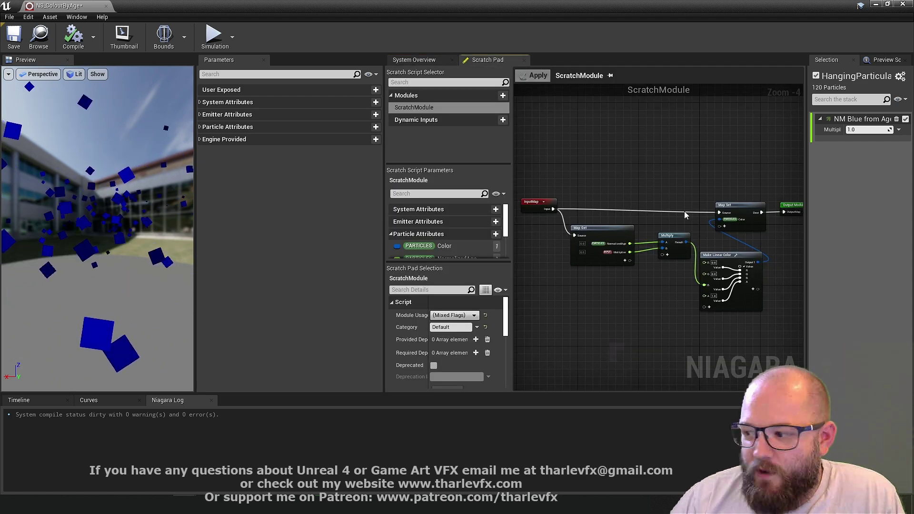
{"action": "right_click_drag", "start_coordinate": [702, 177], "coordinate": [682, 168]}
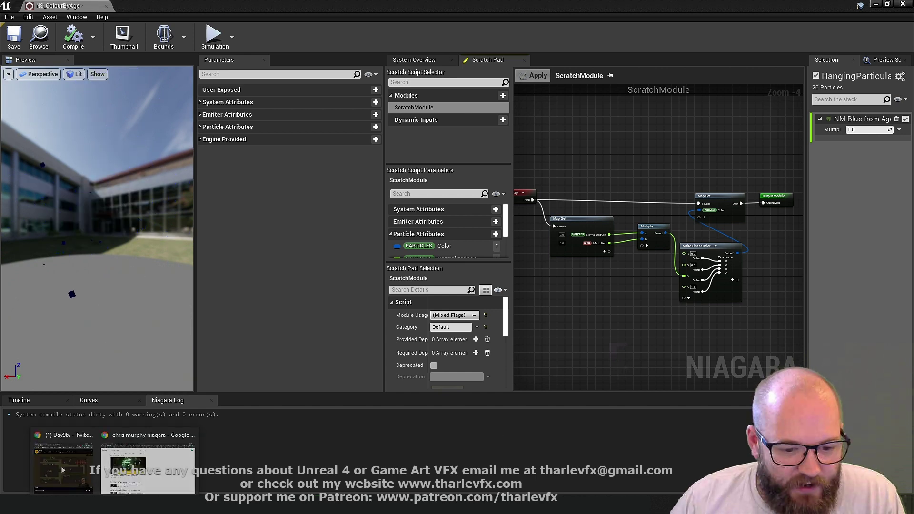
Step: Switch to Chrome and view the YouTube talks "Building advanced effects in Niagara" and "Building Effects with Niagara and Blueprint", seeking the latter to about 26:19
{"action": "left_click", "coordinate": [225, 444]}
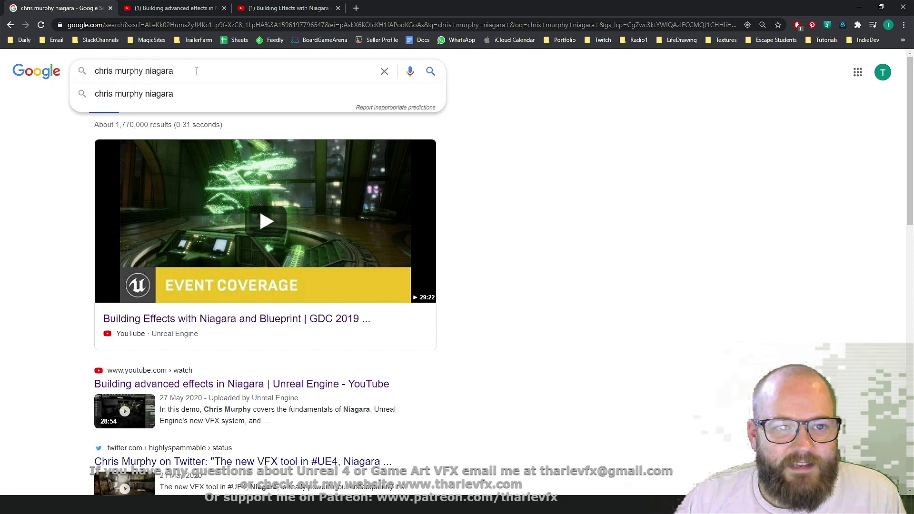
{"action": "left_click", "coordinate": [561, 271]}
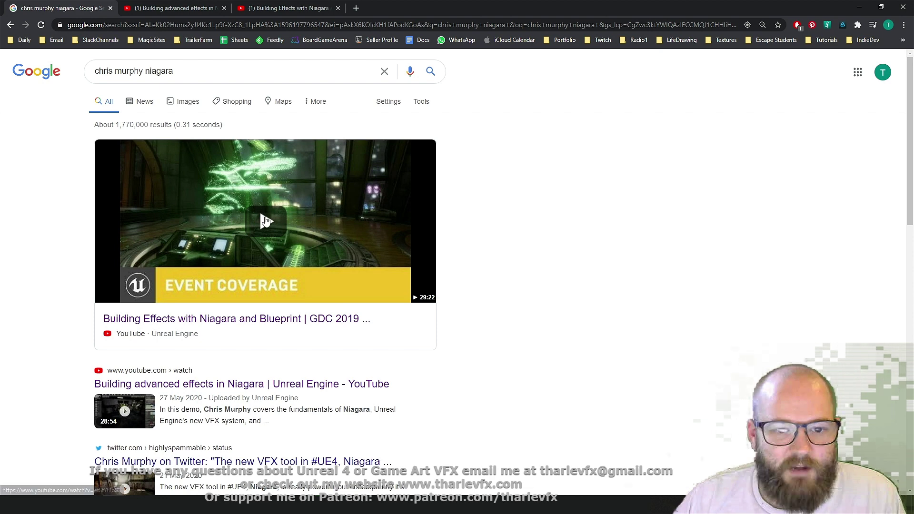
{"action": "left_click", "coordinate": [178, 9]}
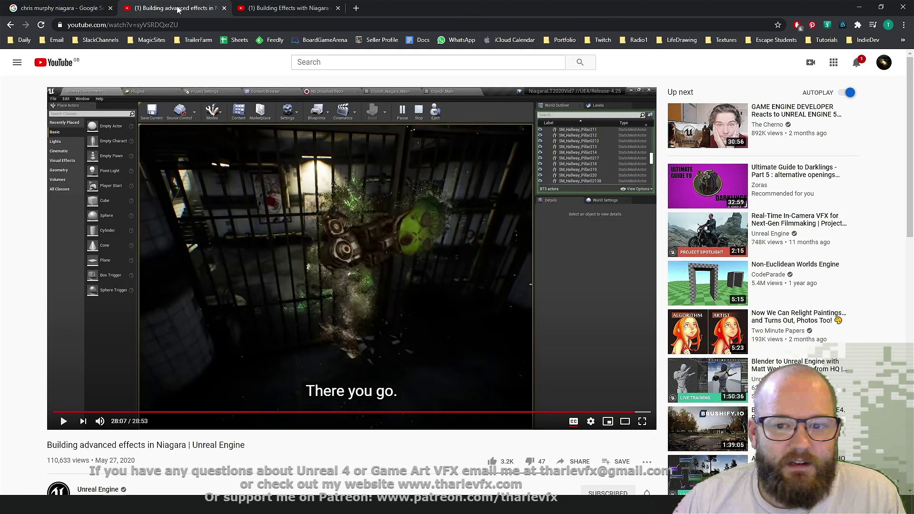
{"action": "left_click", "coordinate": [285, 9]}
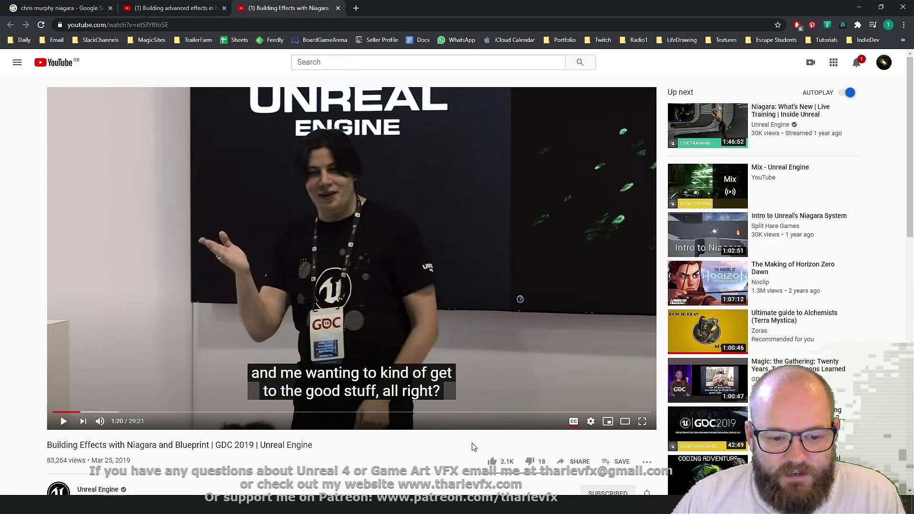
{"action": "left_click", "coordinate": [588, 412]}
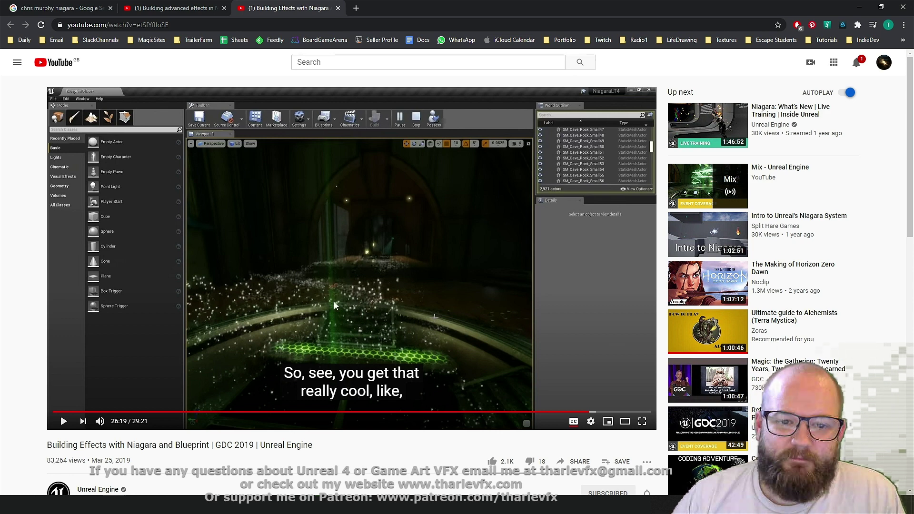
{"action": "left_click", "coordinate": [177, 8]}
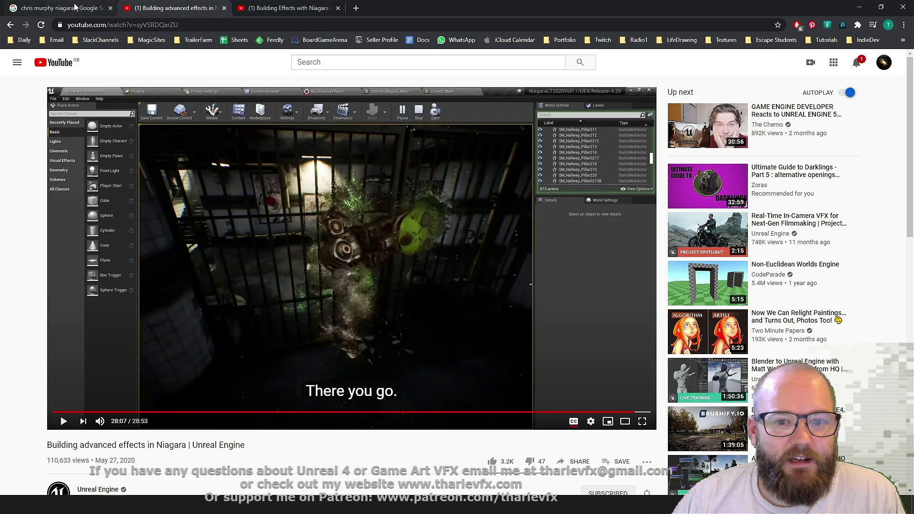
{"action": "left_click", "coordinate": [88, 6]}
{"action": "left_click", "coordinate": [850, 11]}
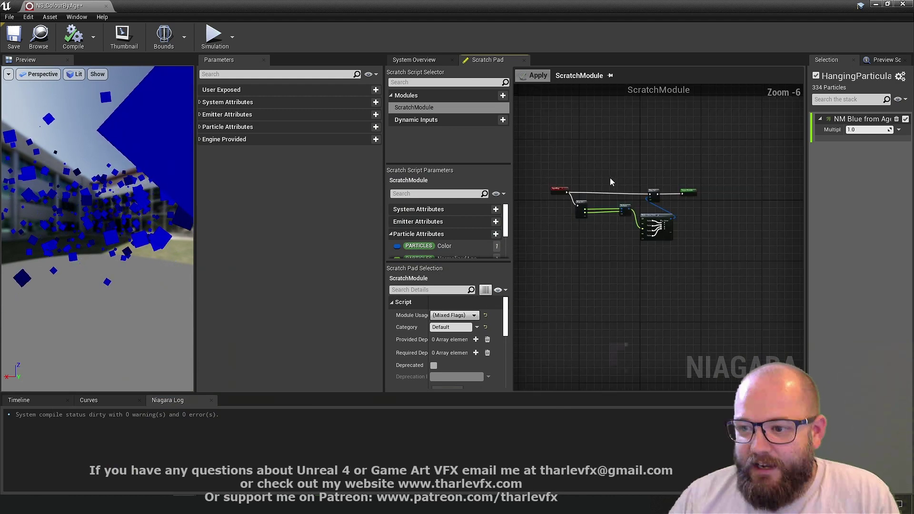
{"action": "scroll", "coordinate": [599, 184], "scroll_direction": "down", "scroll_amount": 1}
{"action": "right_click_drag", "start_coordinate": [599, 184], "coordinate": [620, 179]}
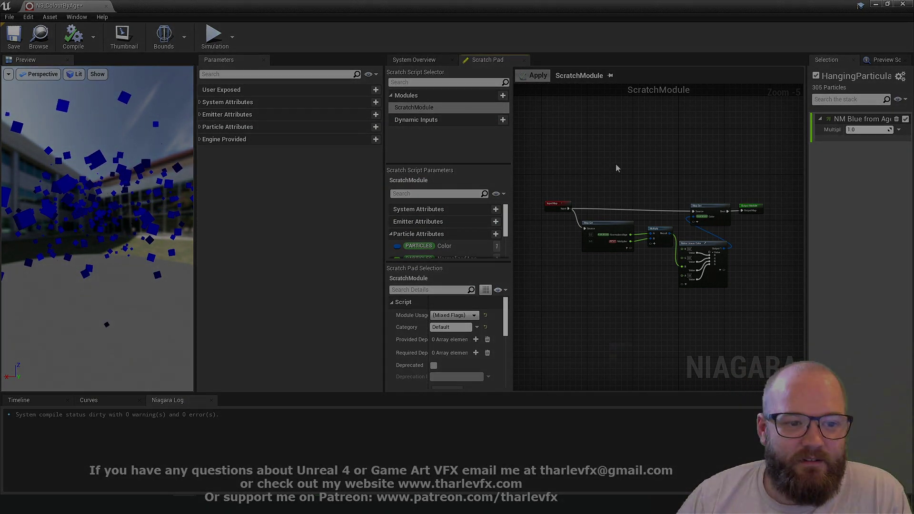
{"action": "right_click_drag", "start_coordinate": [615, 164], "coordinate": [613, 161]}
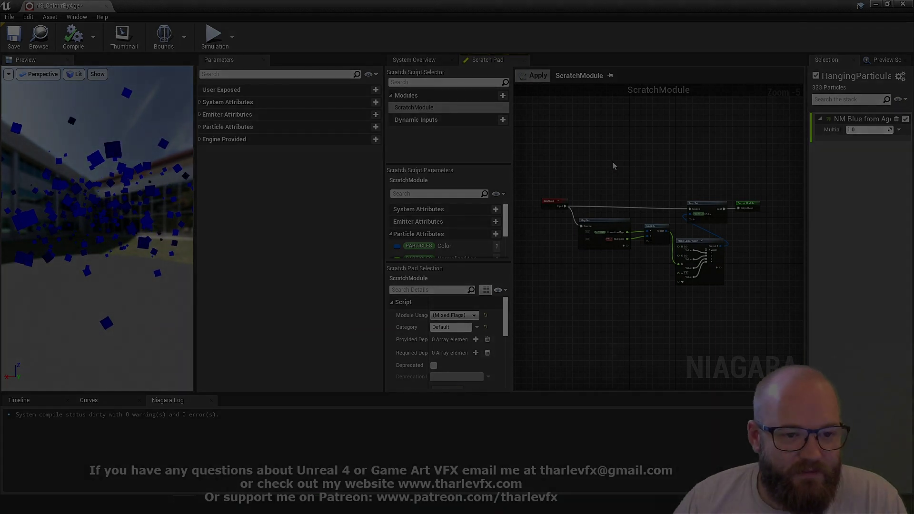